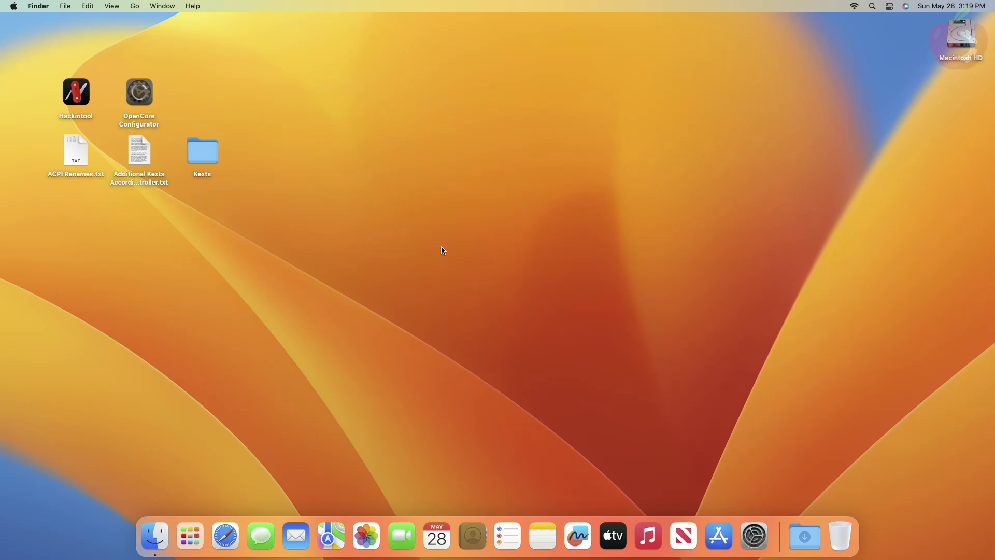
- Restart the Mac and enter the BIOS setup
click(13, 5)
click(30, 111)
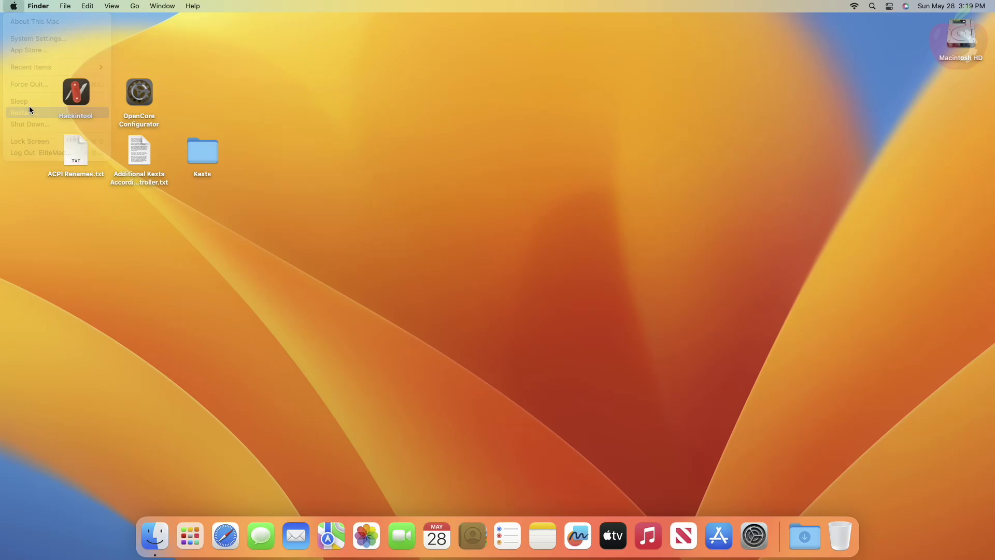
key(Return)
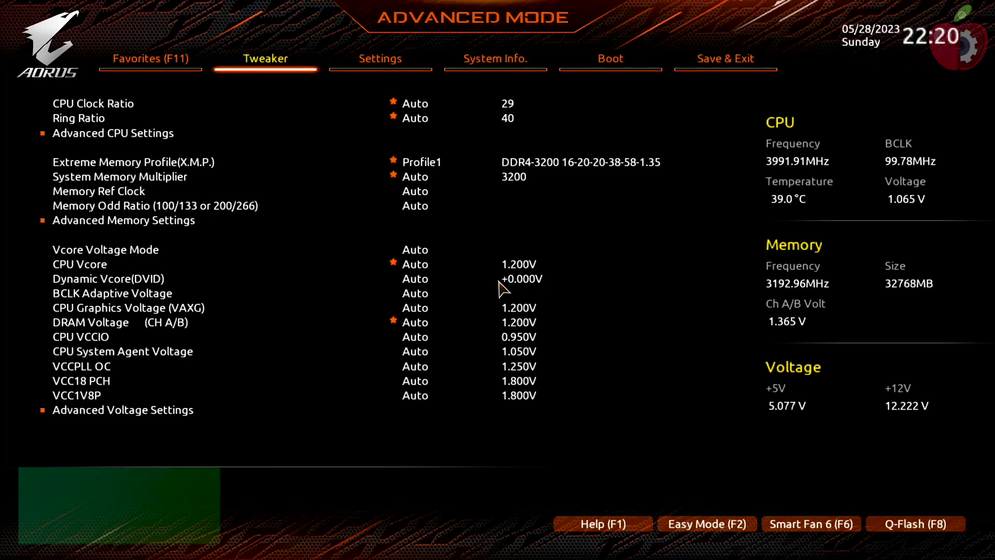
- Open the USB Configuration page within the IO Ports settings of the BIOS
key(Right)
key(Down)
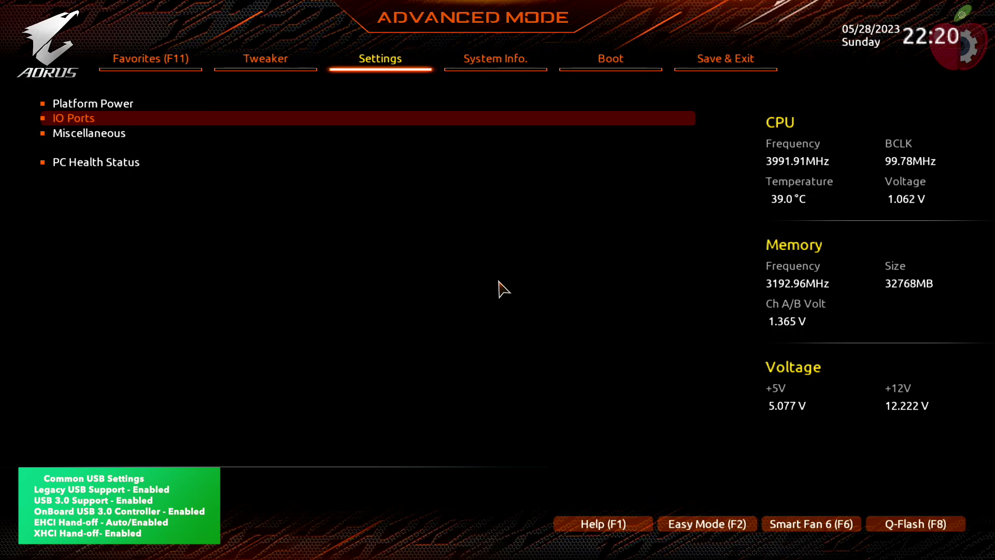
key(Return)
key(Down)
key(Down)
key(Down)
key(Down)
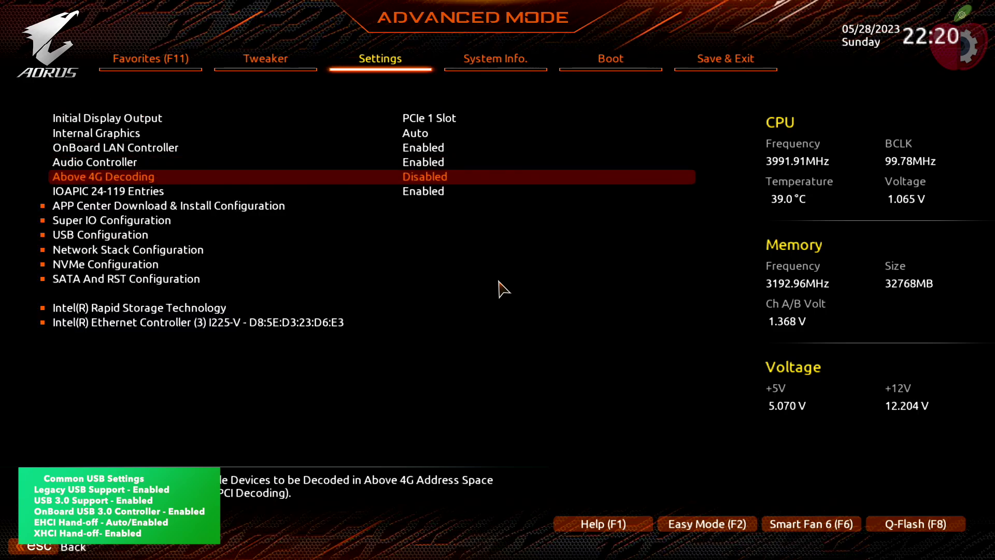
key(Down)
key(Down)
key(Down)
key(Down)
key(Return)
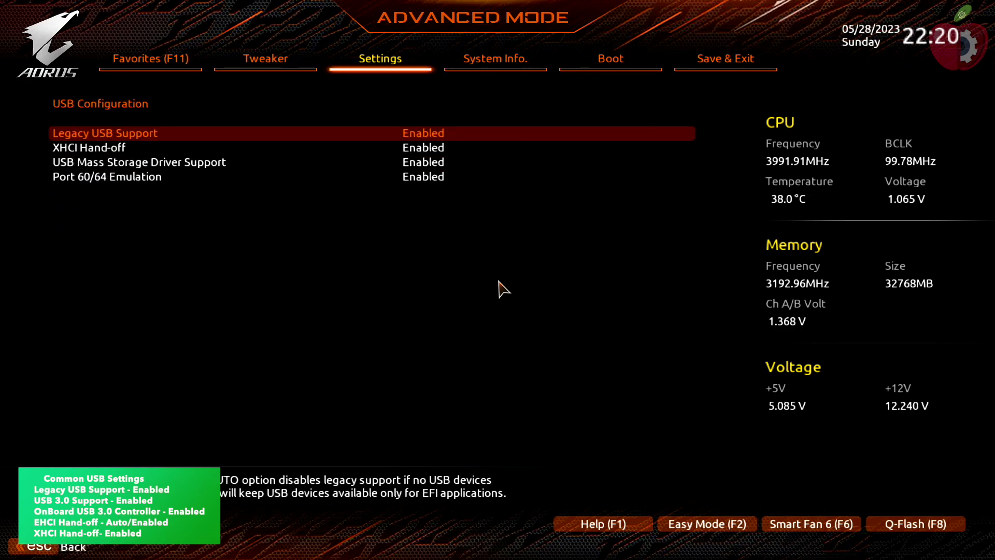
- Set XHCI Hand-off to Enabled
key(Down)
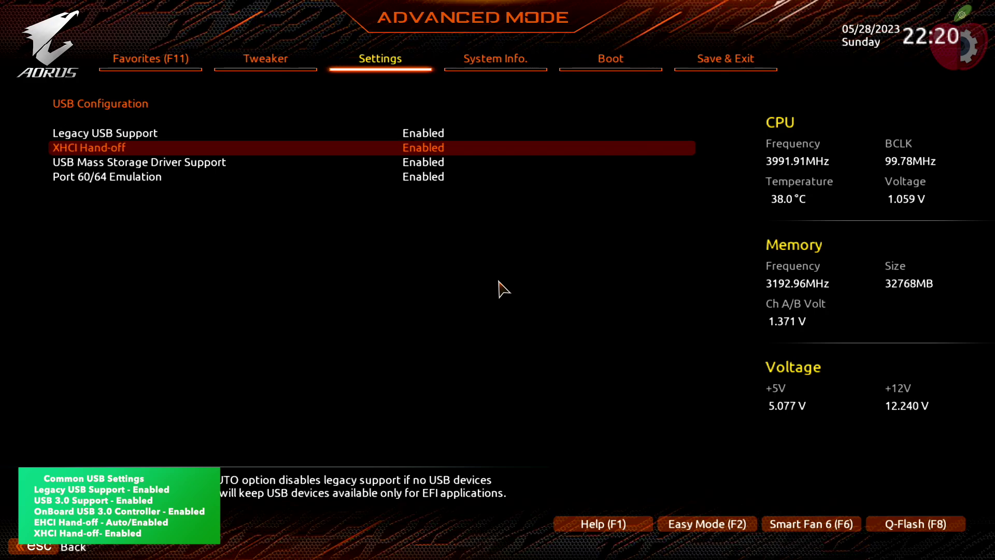
key(Return)
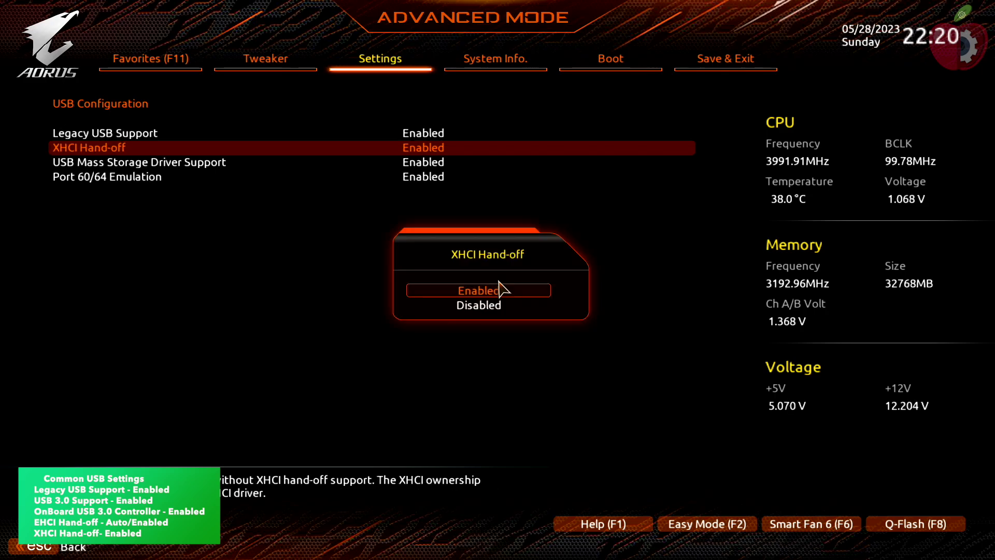
key(Return)
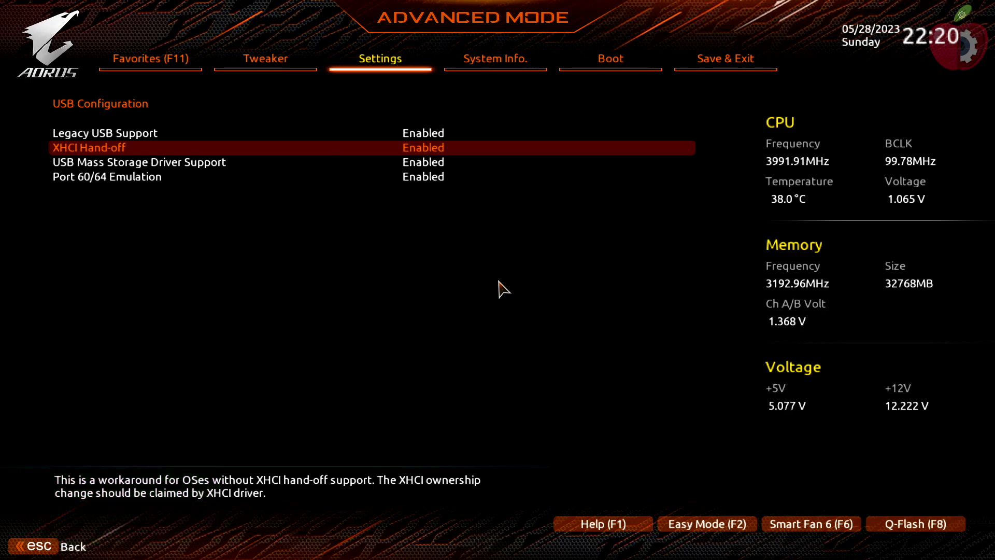
- Save the BIOS configuration and reset the computer
key(Right)
key(Right)
key(Right)
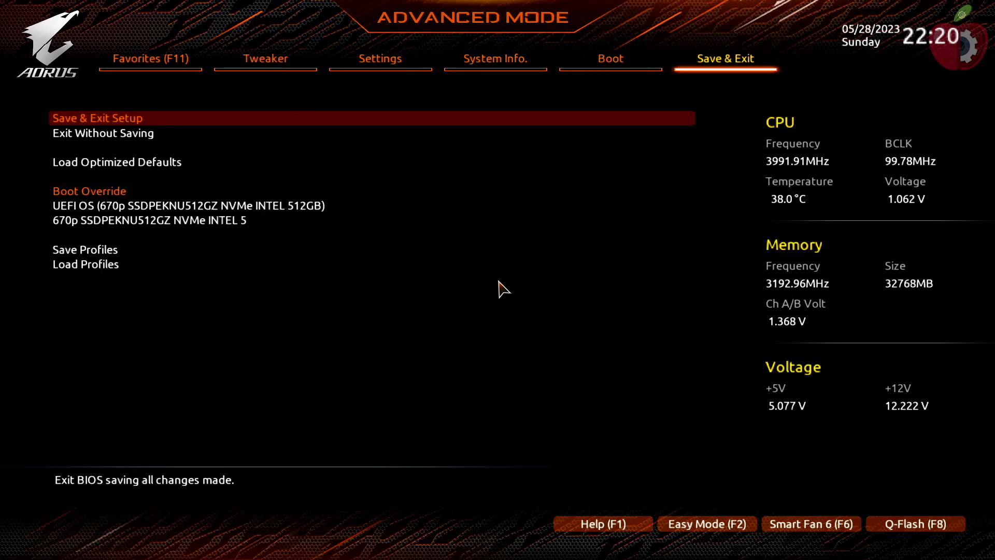
key(Return)
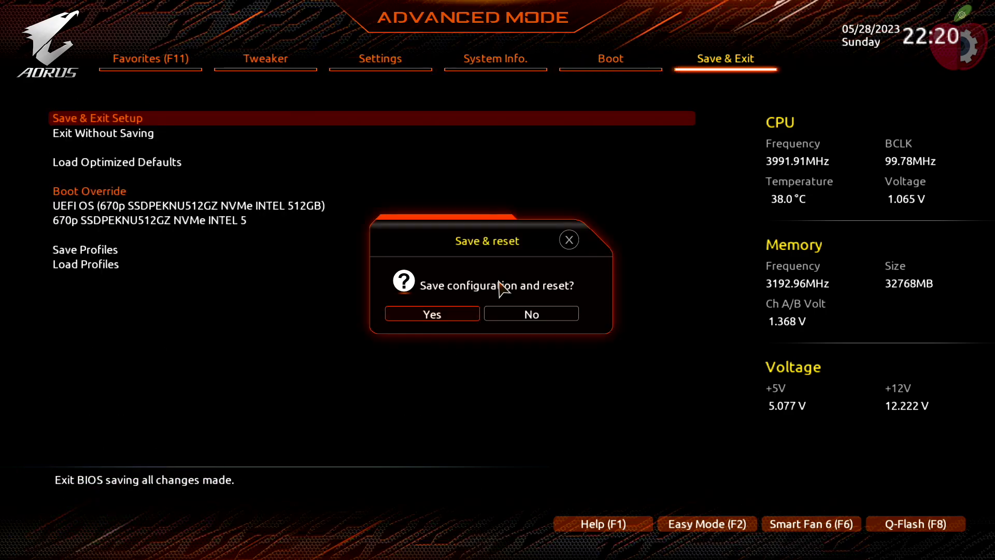
key(Return)
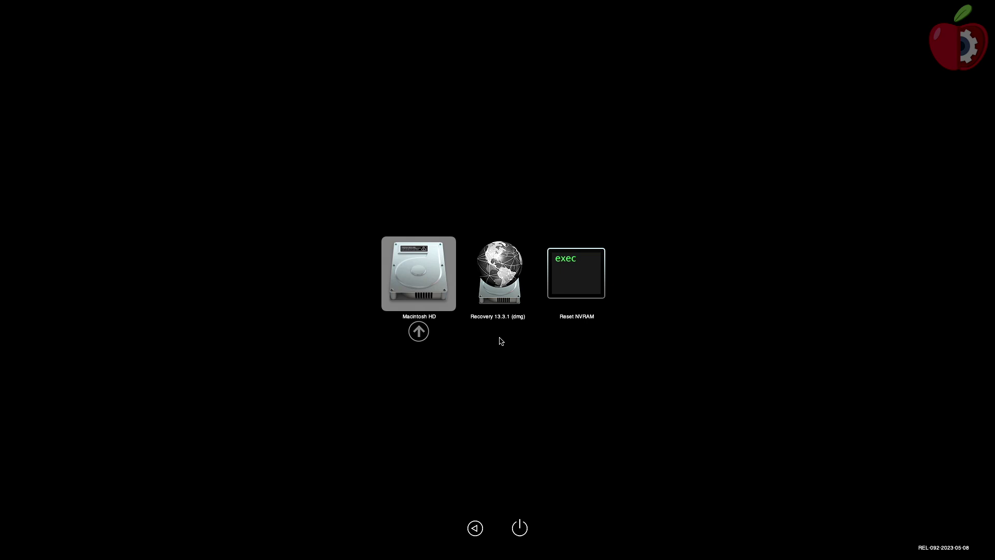
- Boot from Macintosh HD and log in to macOS with the account password
key(Return)
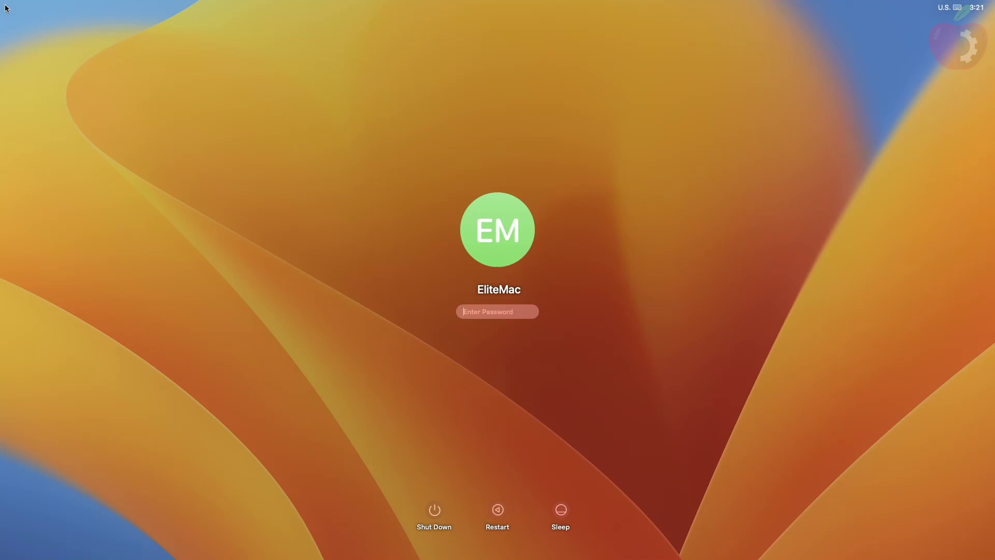
text(•••••)
key(Return)
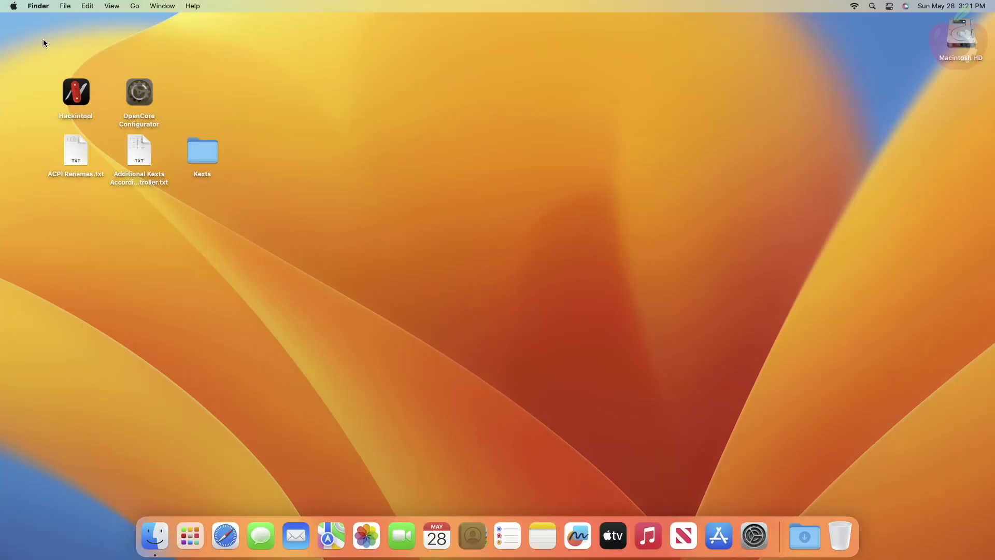
right_click(504, 111)
click(534, 187)
click(87, 110)
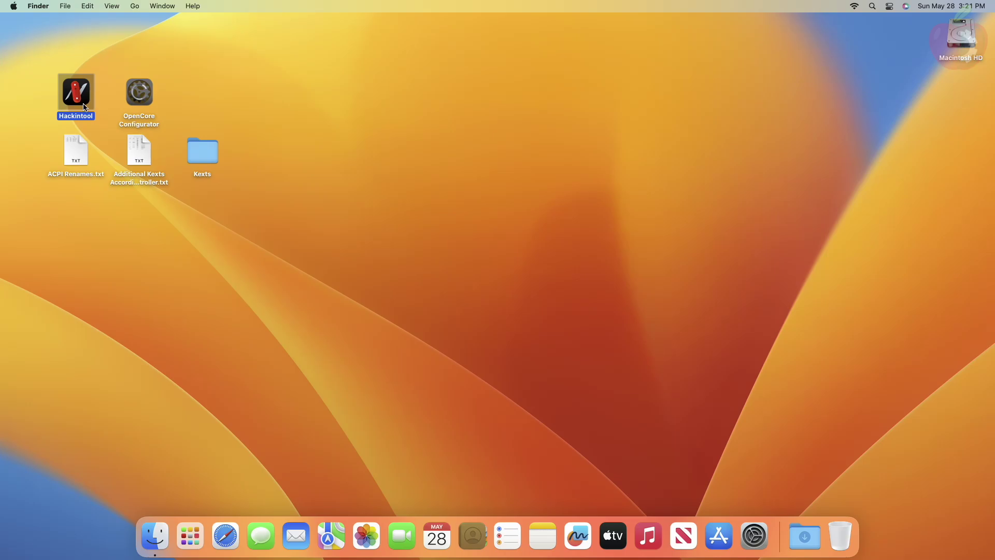
click(150, 101)
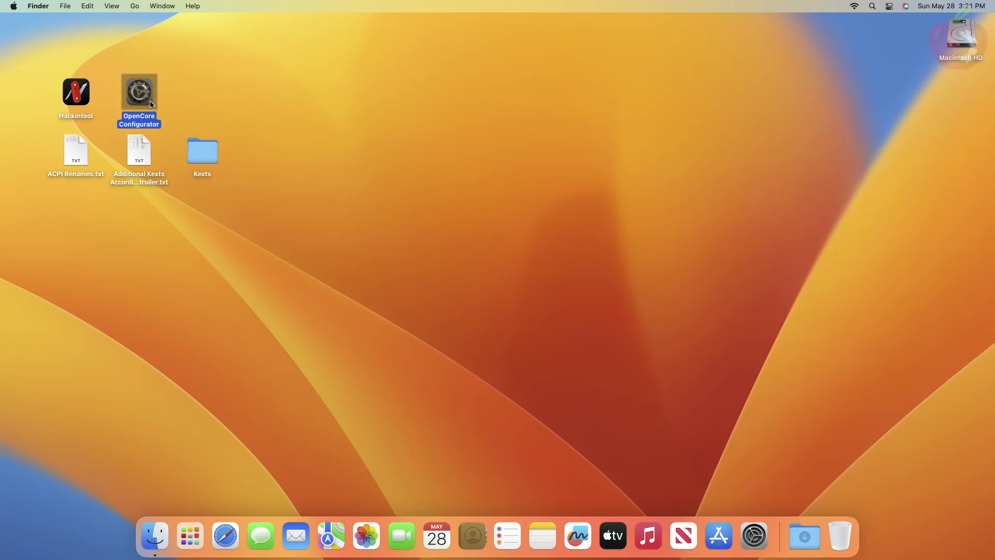
click(206, 153)
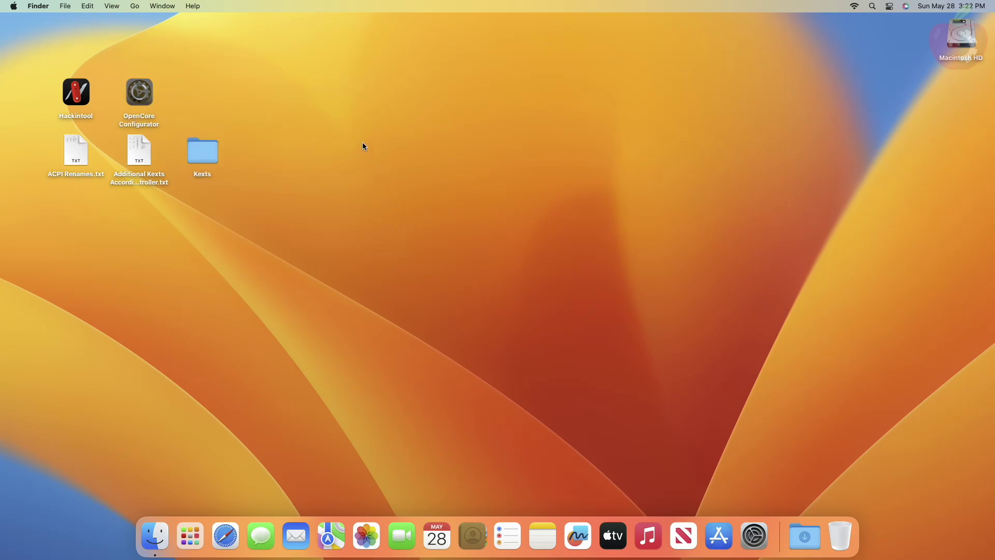
- Examine the USB controller's vendor and device IDs in Hackintool's PCIe device list, and quit Hackintool
right_click(89, 81)
click(107, 88)
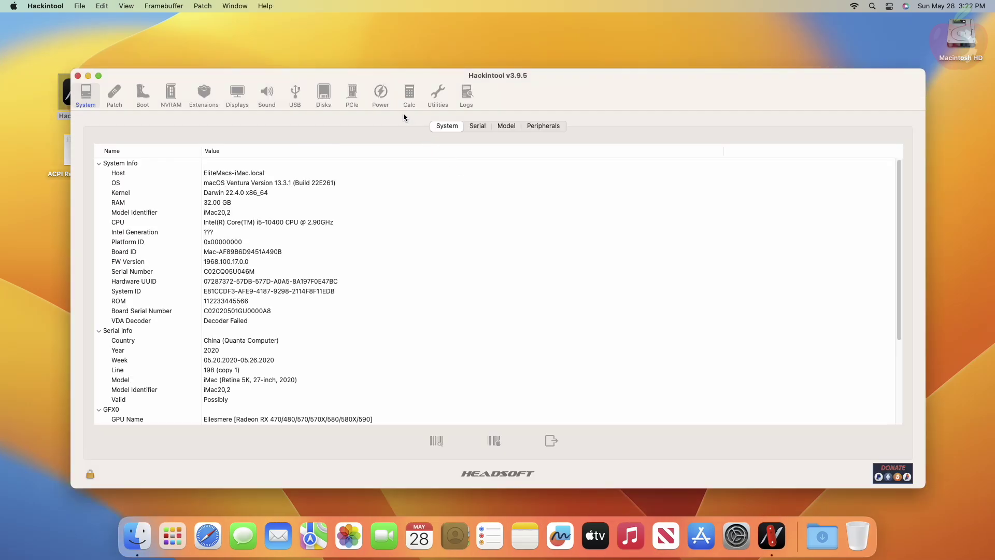
click(352, 93)
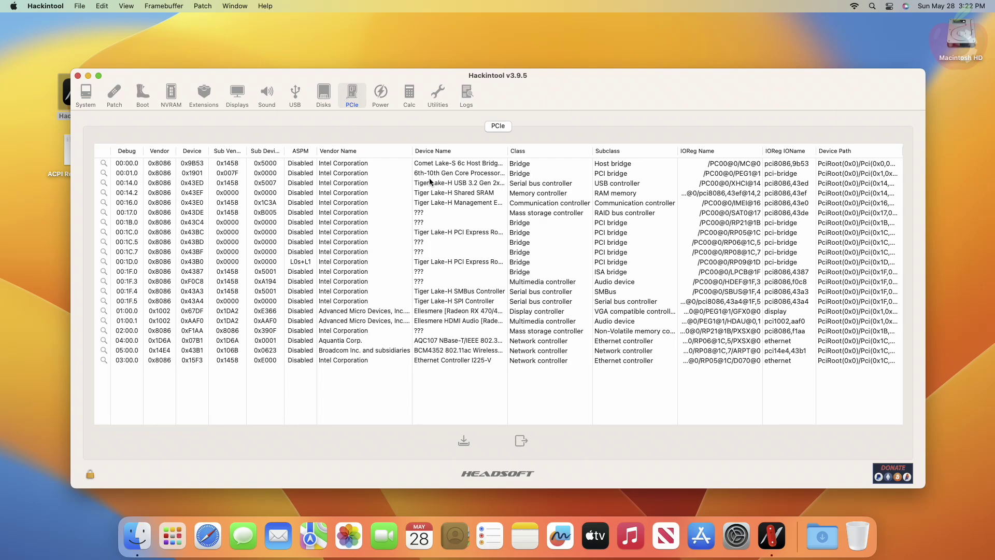
click(637, 185)
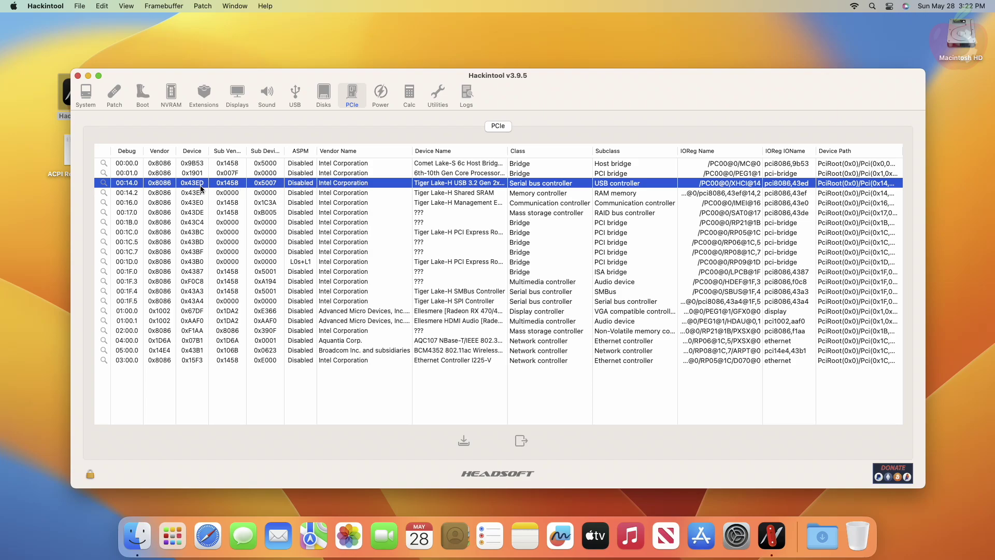
click(45, 6)
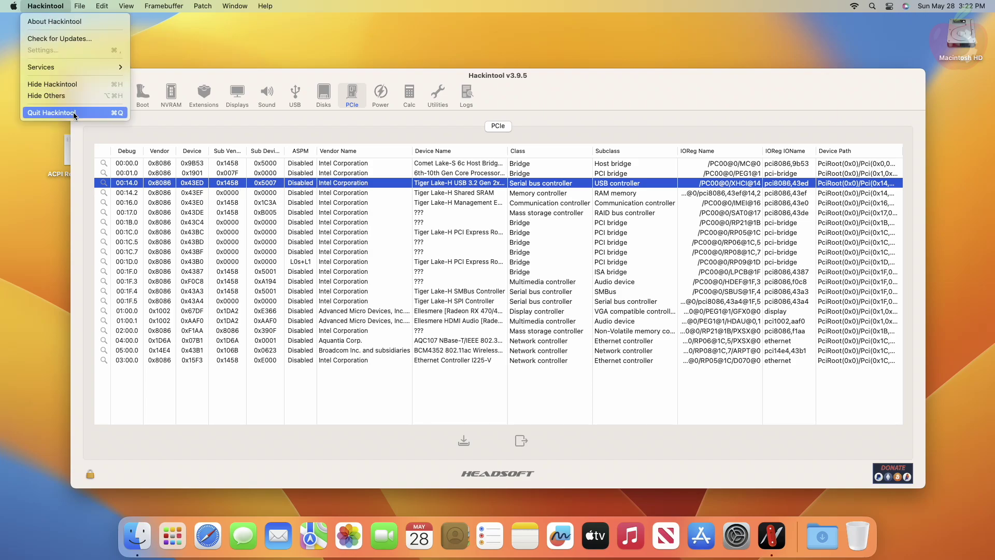
click(74, 114)
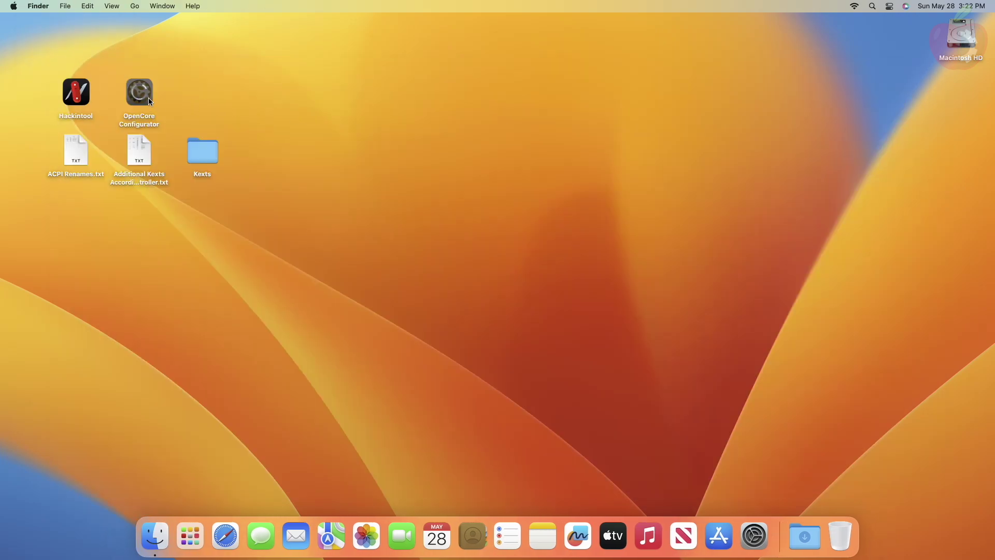
- Mount the disk0s1 EFI partition with OpenCore Configurator, authorizing with the account password, and quit the program
right_click(149, 97)
click(155, 103)
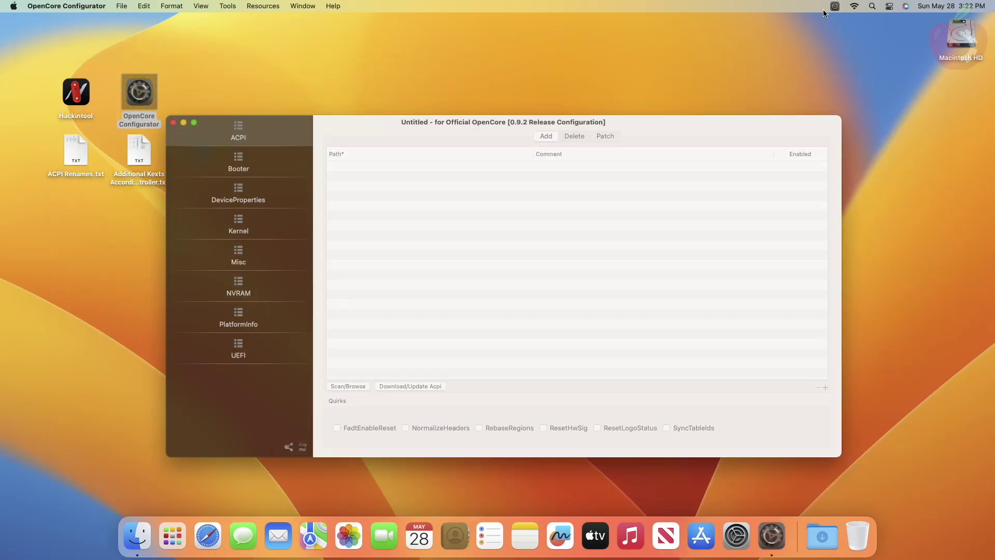
click(835, 6)
click(864, 67)
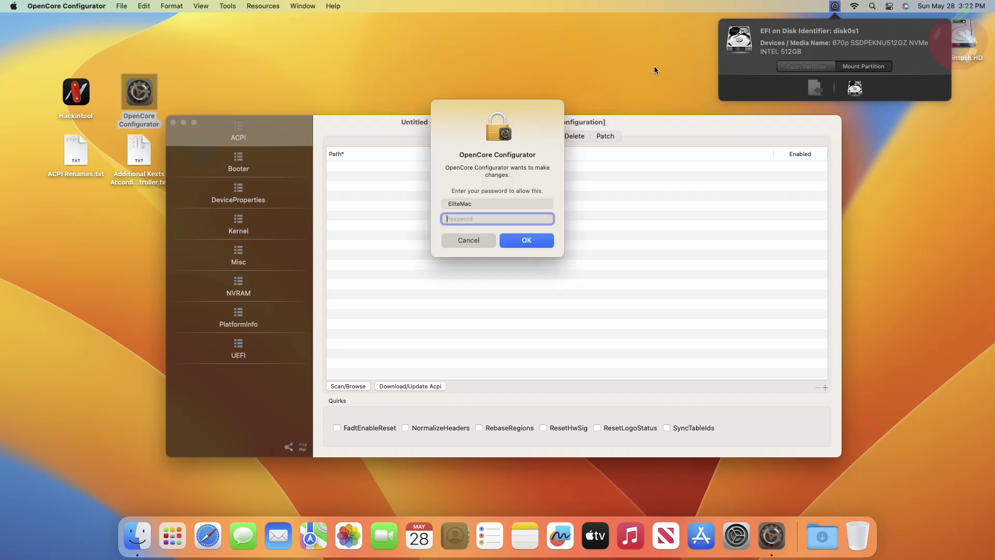
text(****)
key(Return)
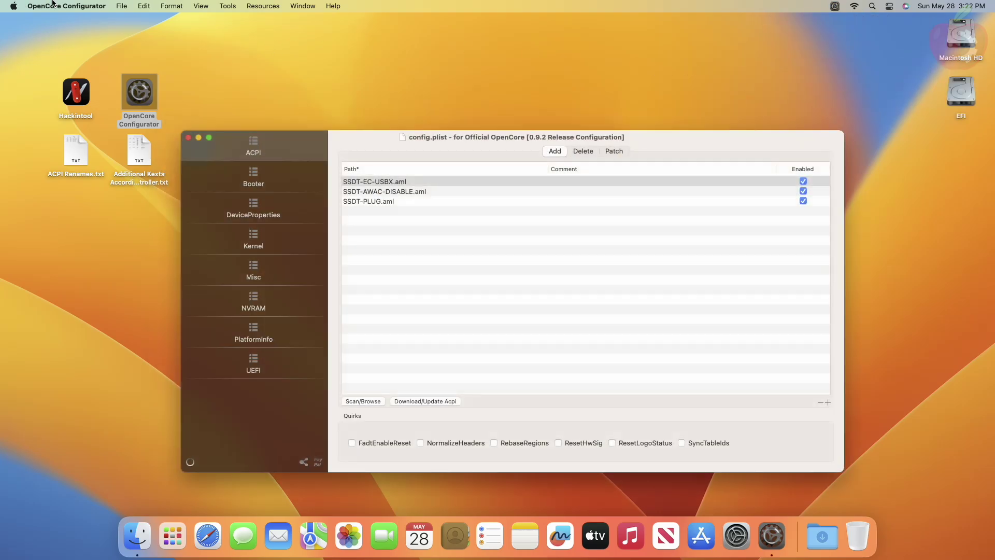
click(53, 6)
click(57, 145)
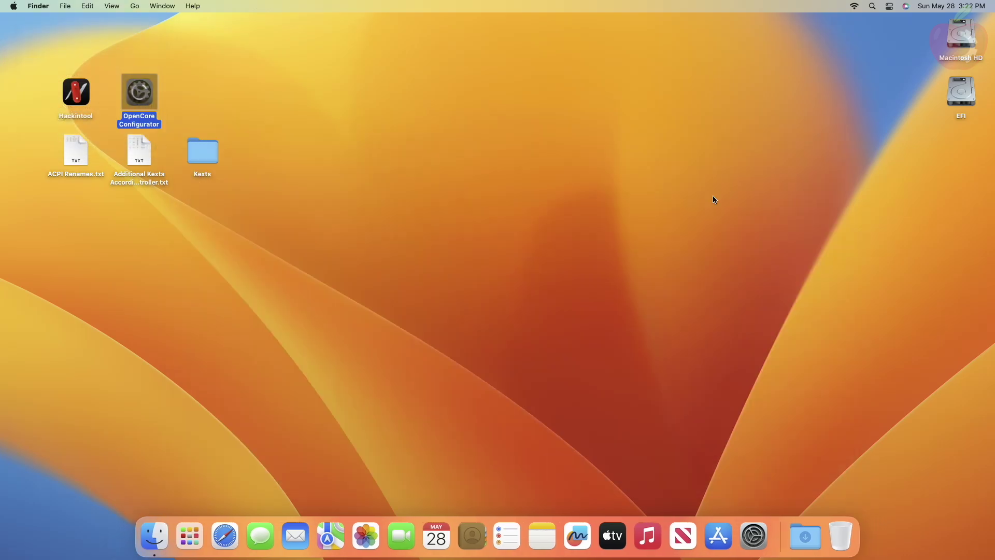
- Browse the EFI partition to EFI/OC/ACPI and check for the SSDT-EC-USBX.aml file
click(901, 151)
double_click(953, 102)
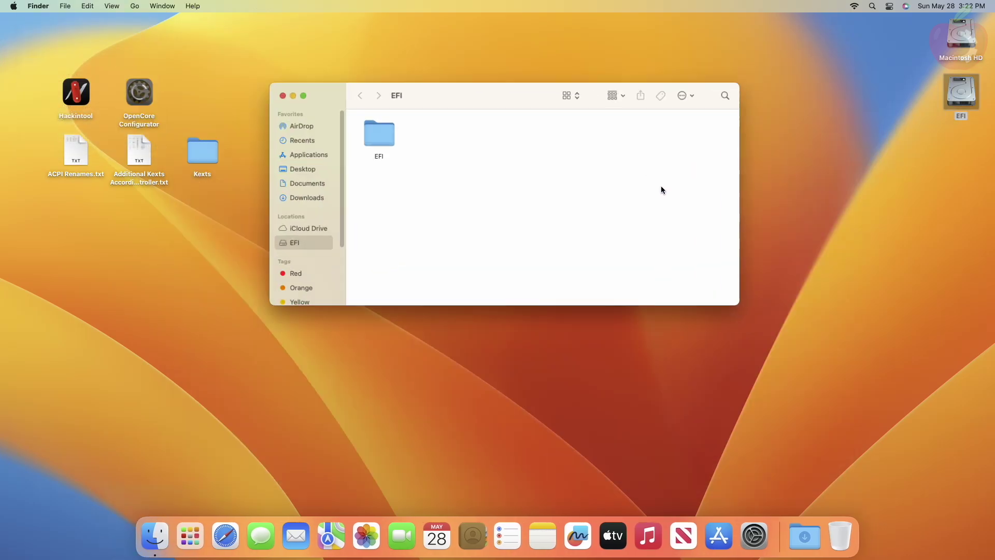
double_click(381, 135)
double_click(426, 135)
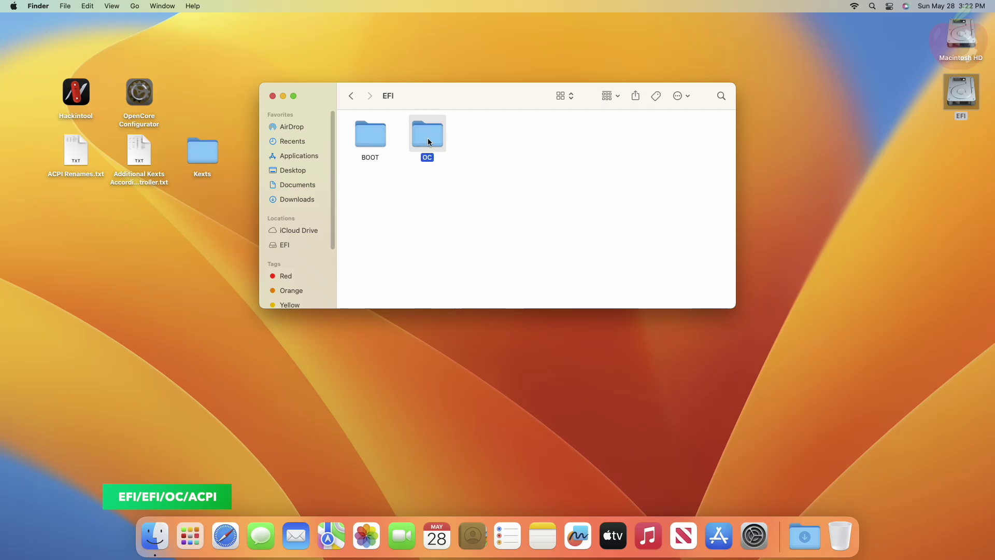
click(362, 144)
double_click(362, 145)
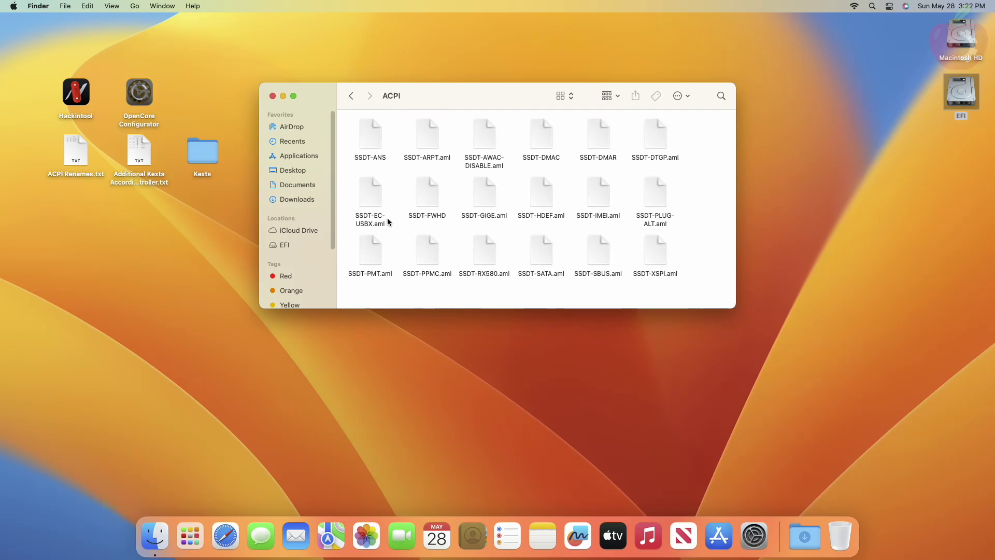
click(353, 204)
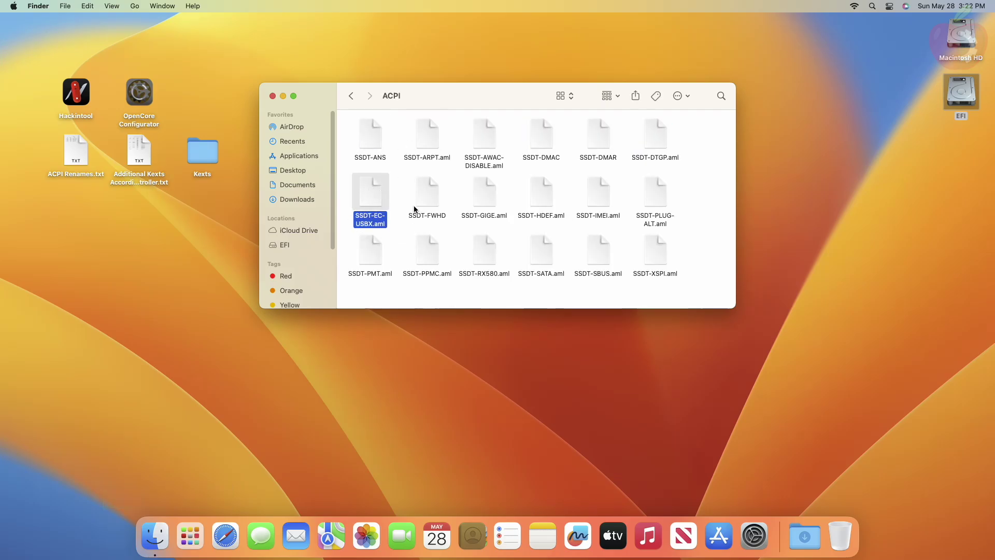
click(391, 225)
- Inspect the OC Kexts folder and look up the required kexts per controller in the Additional Kexts According To Controller text file
click(350, 97)
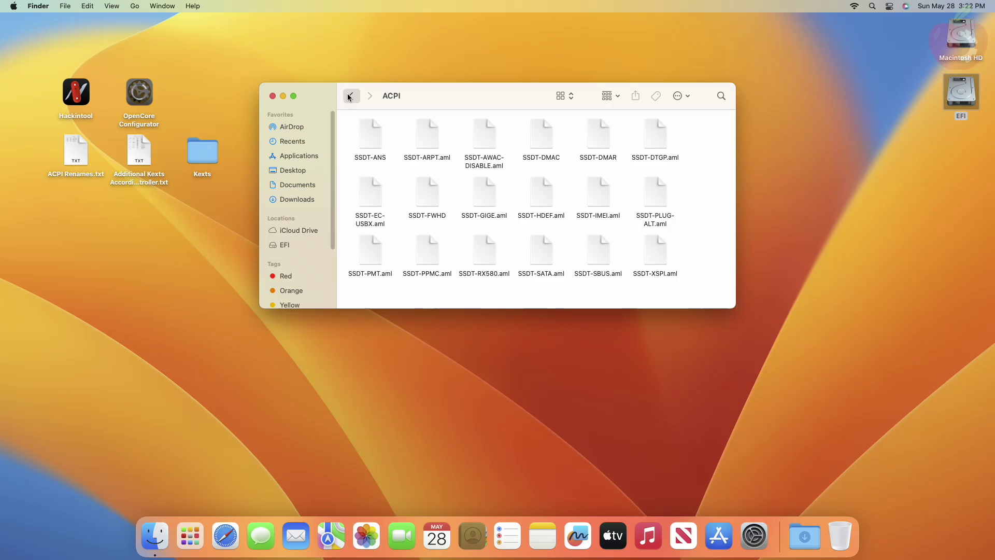
double_click(534, 140)
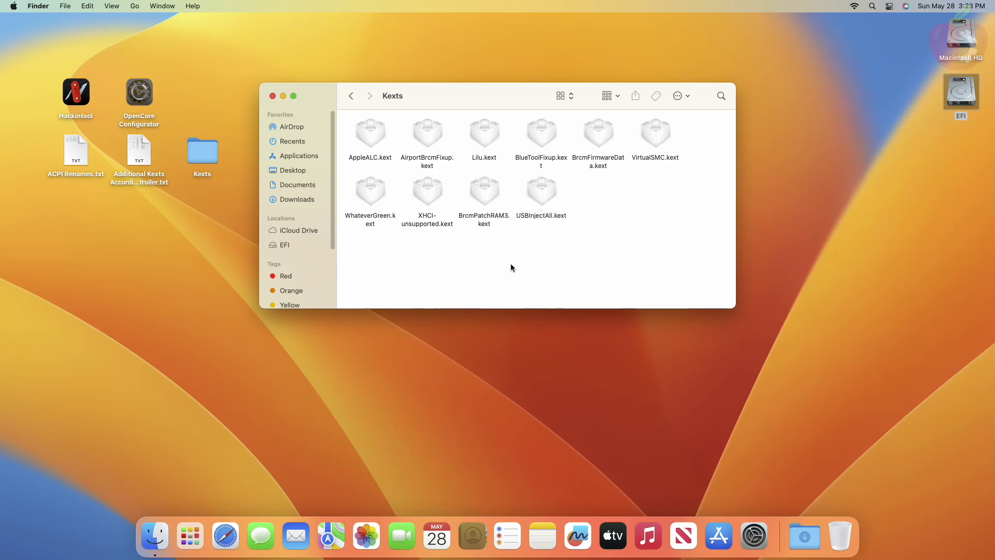
double_click(152, 158)
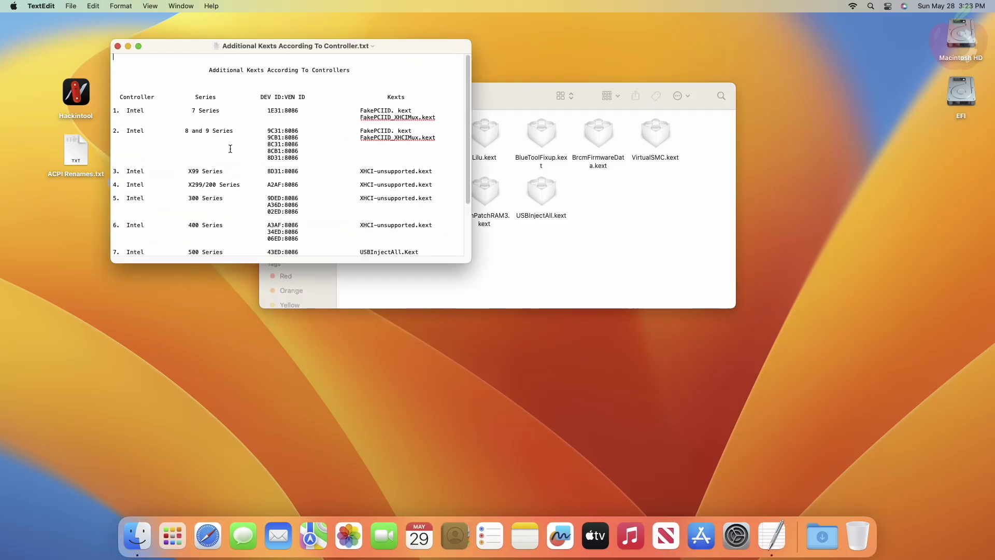
scroll(311, 210, down, 1)
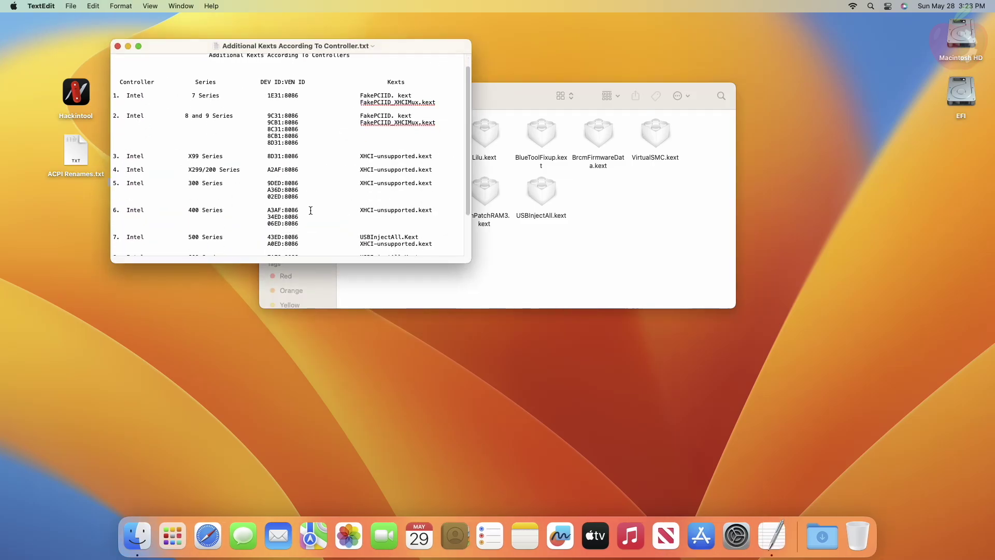
scroll(311, 210, down, 4)
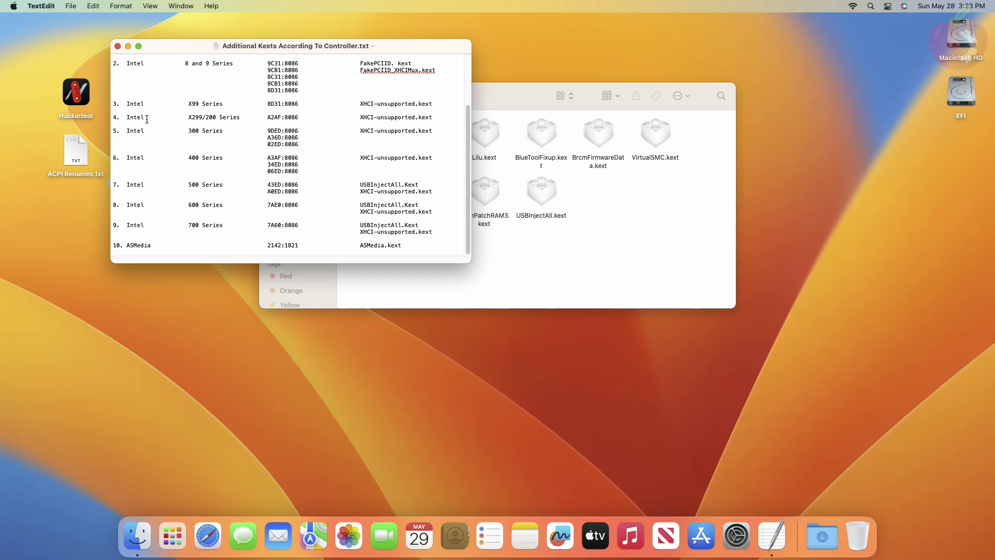
- Recheck the USB controller's vendor and device IDs in Hackintool's PCIe list against the kext table, and quit Hackintool and TextEdit
right_click(91, 92)
click(104, 98)
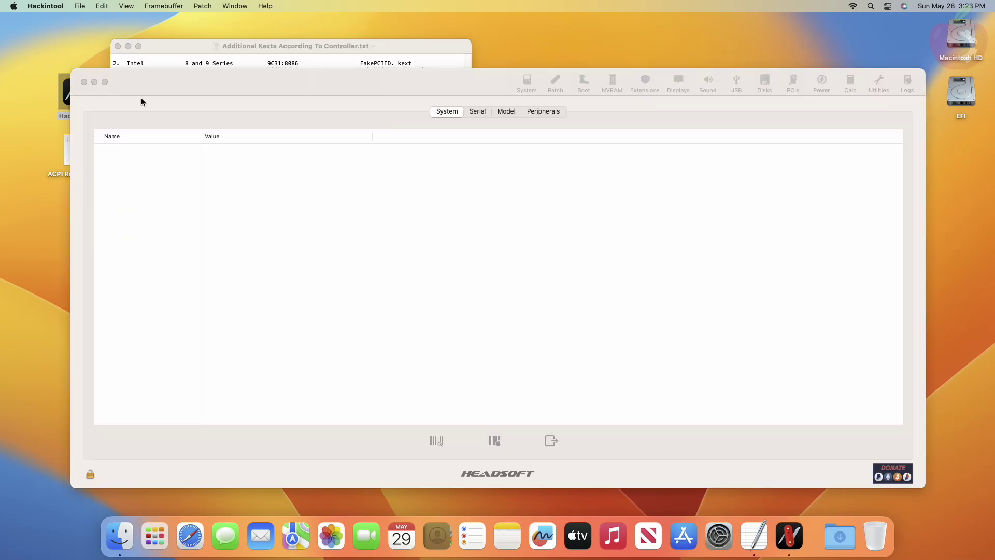
click(357, 100)
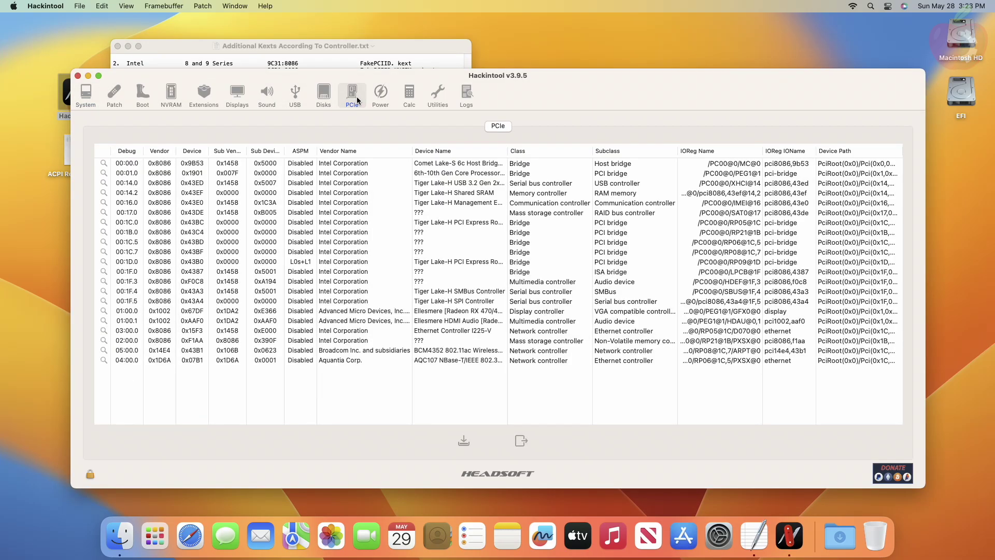
click(584, 184)
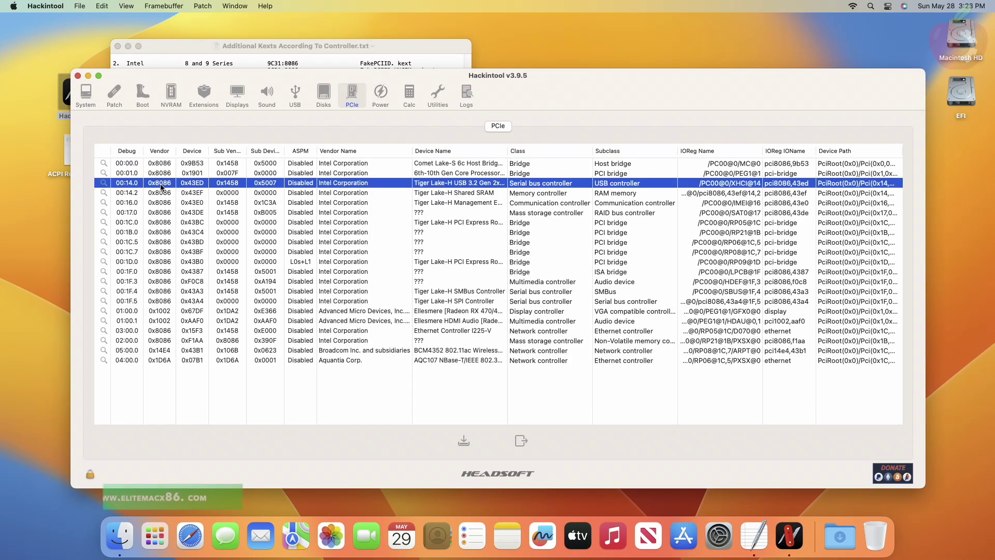
click(32, 6)
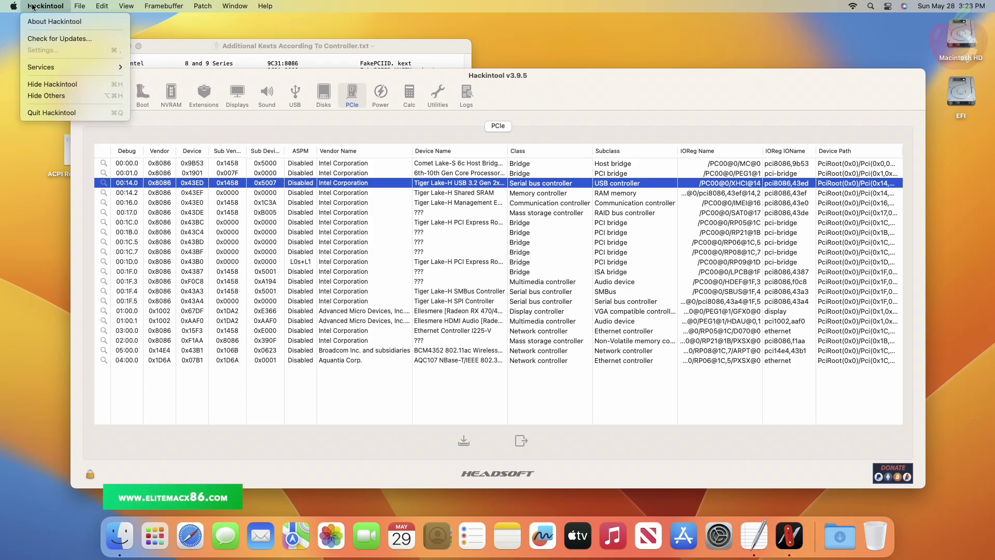
click(51, 112)
click(42, 6)
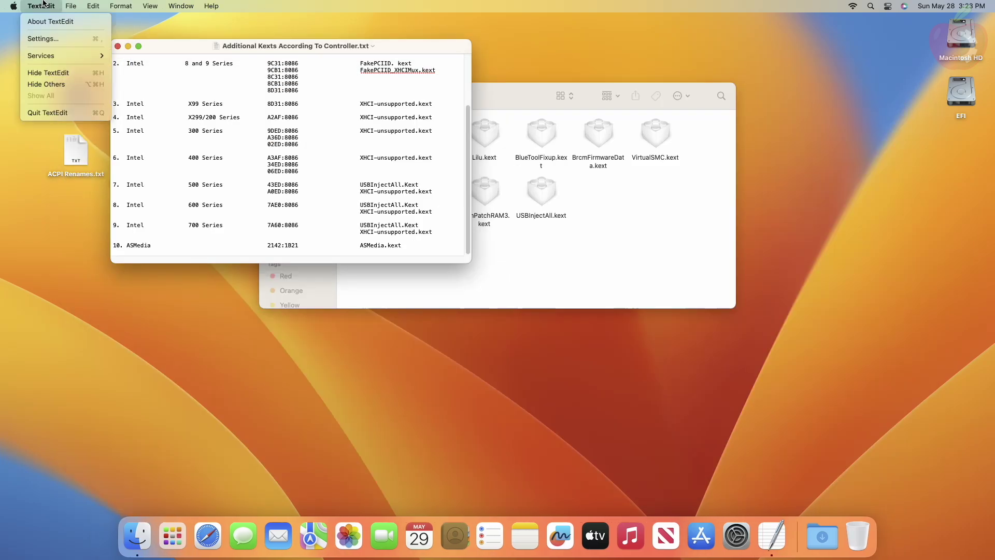
click(77, 113)
- Copy USBInjectAll.kext and XHCI-unsupported.kext from the desktop Kexts folder into the OC Kexts folder, replacing all existing copies
click(415, 248)
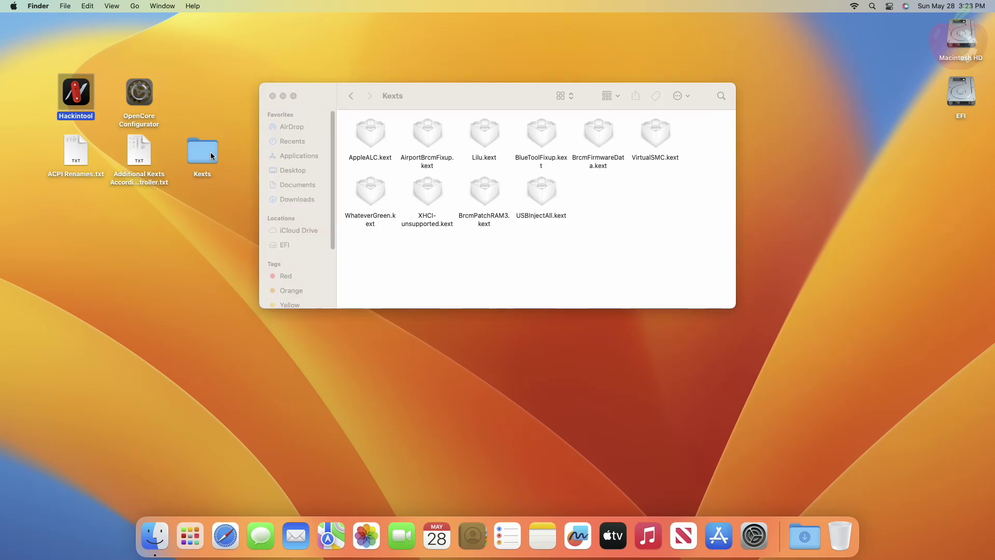
double_click(210, 151)
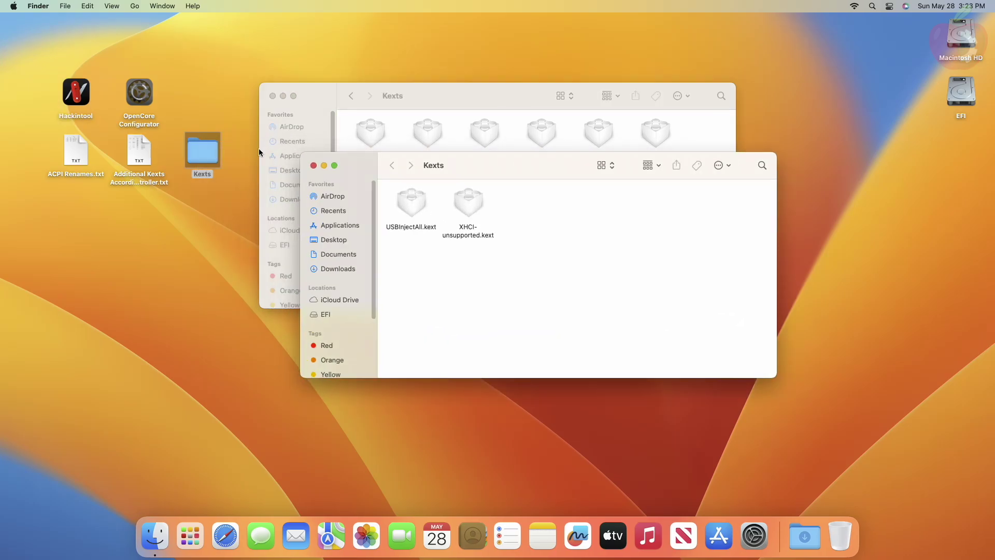
drag(396, 253, 494, 198)
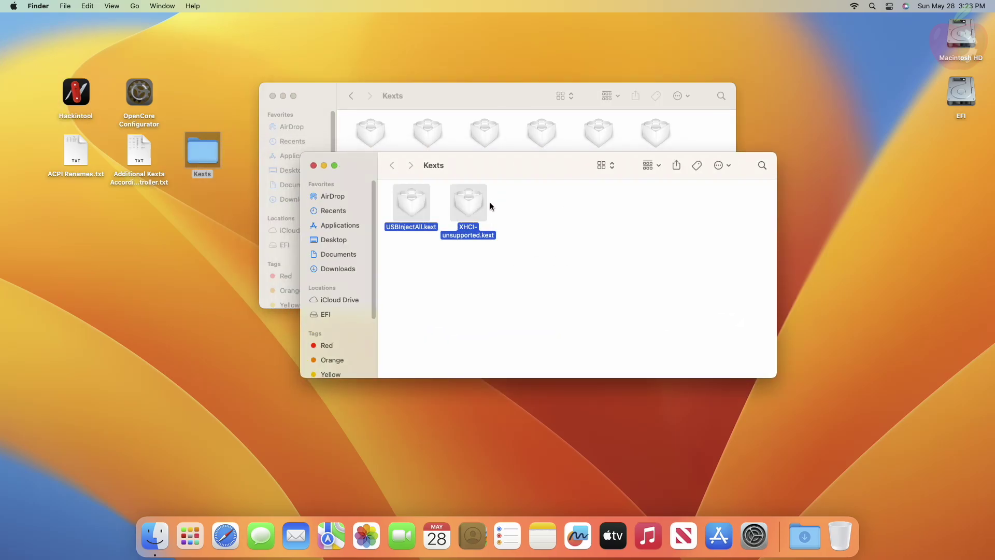
click(314, 165)
key(super+v)
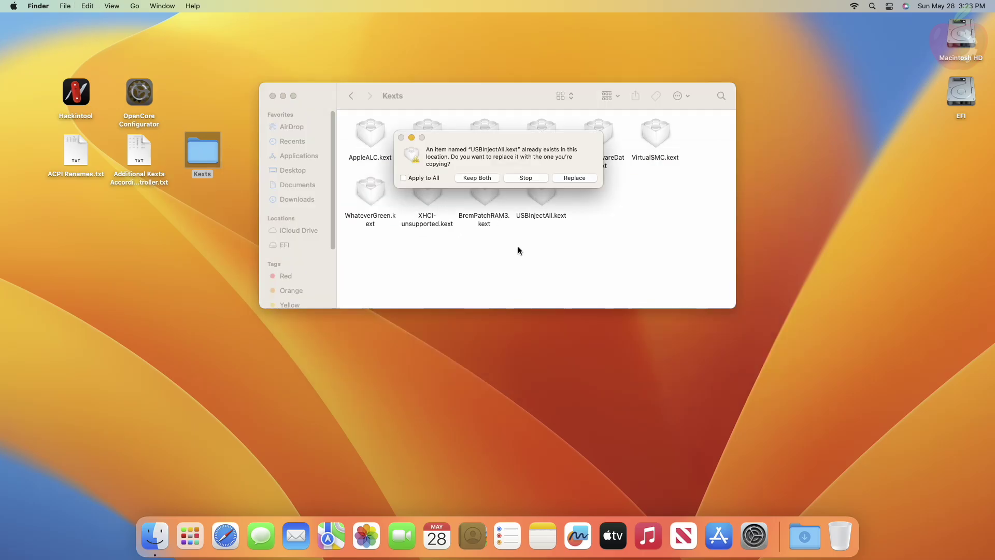
click(431, 179)
click(556, 178)
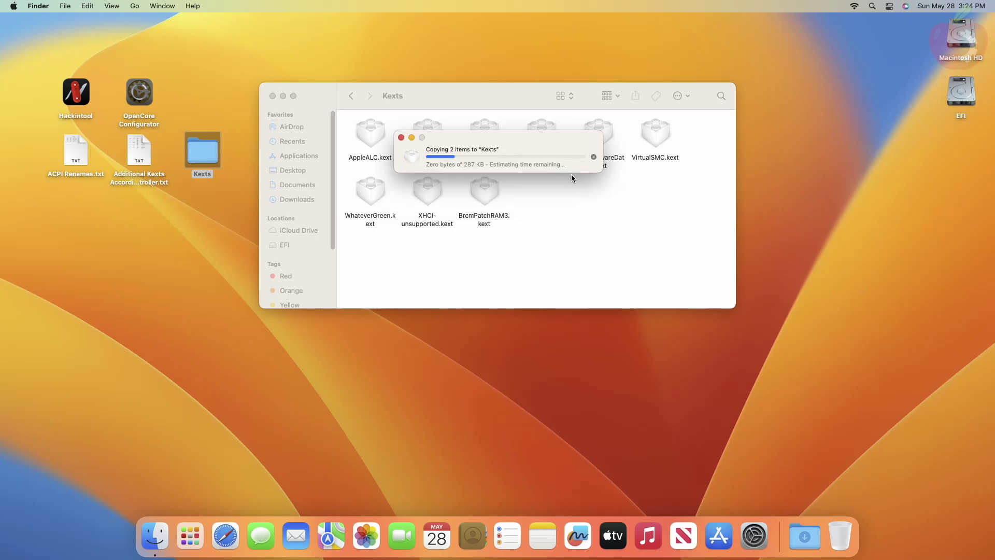
- Clean up the icons in the OC Kexts folder by name
right_click(490, 255)
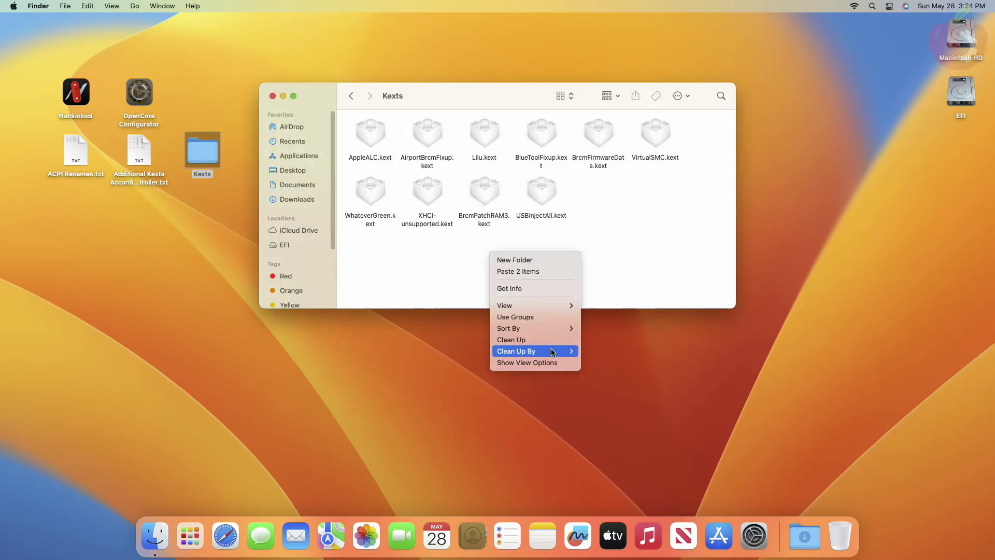
mouse_move(518, 350)
click(601, 351)
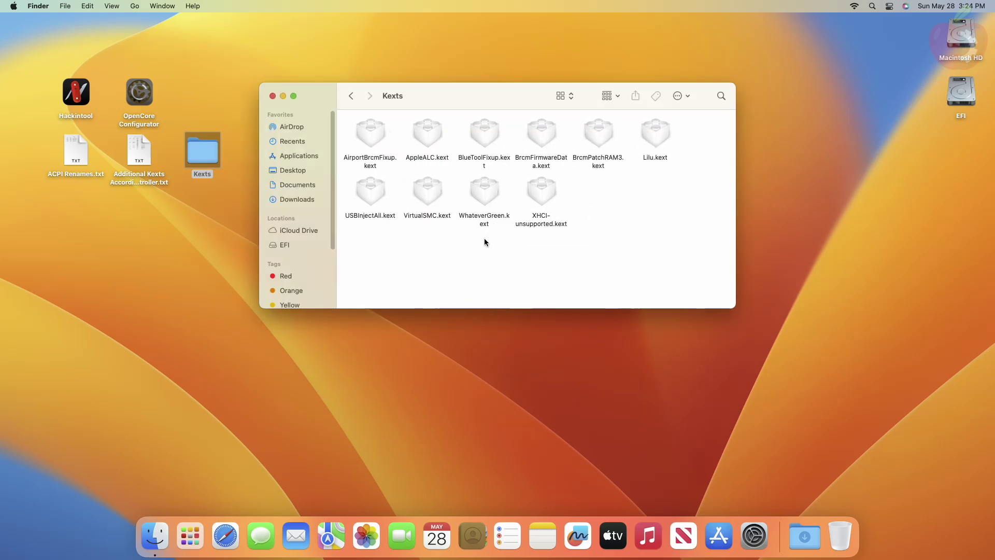
- Open config.plist from the OC folder in OpenCore Configurator and dismiss the OpenCore Validator report
click(351, 95)
double_click(429, 138)
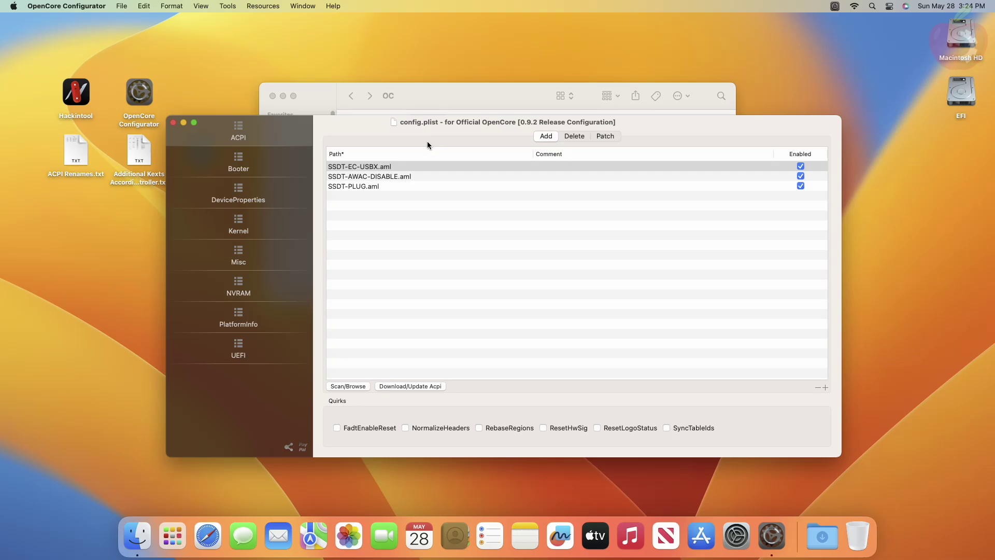
click(361, 167)
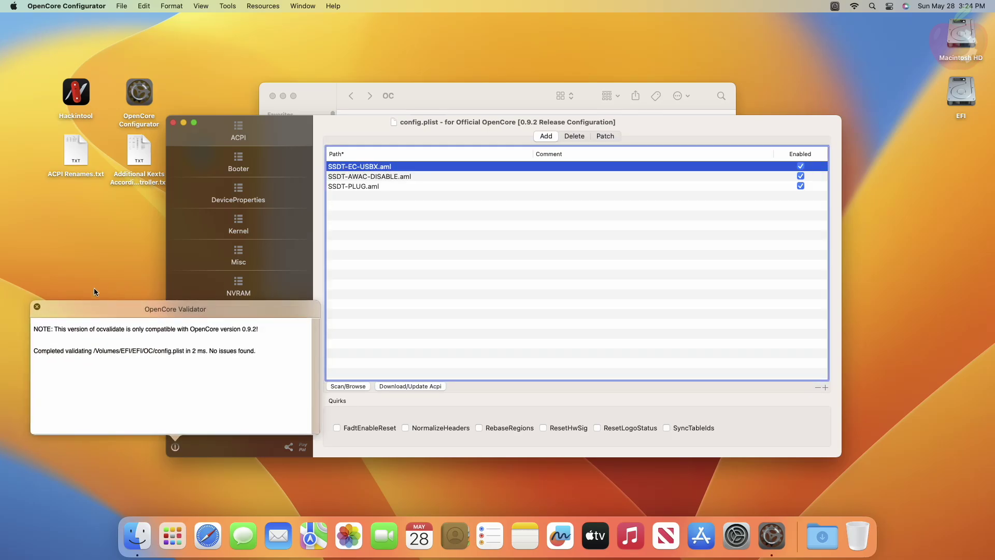
click(37, 307)
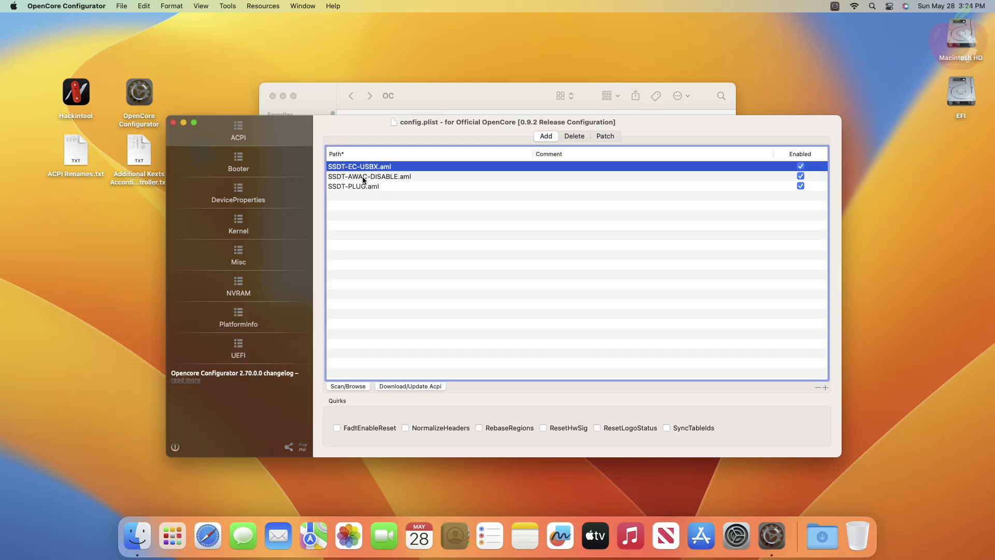
- Add SSDT-EC-USBX.aml from the EFI's ACPI folder to the ACPI Add list in config.plist and check its entry
click(422, 87)
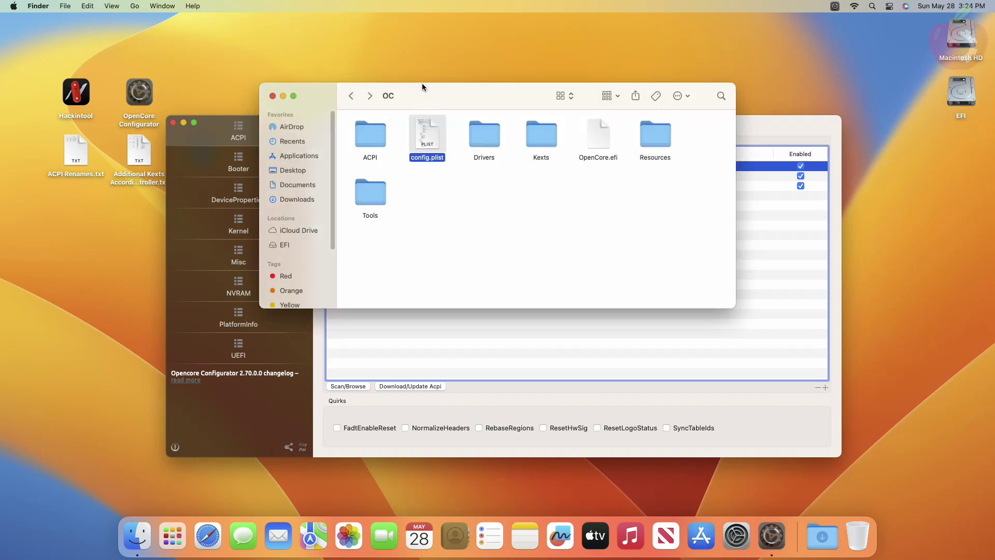
double_click(368, 147)
drag(366, 217, 766, 348)
click(766, 347)
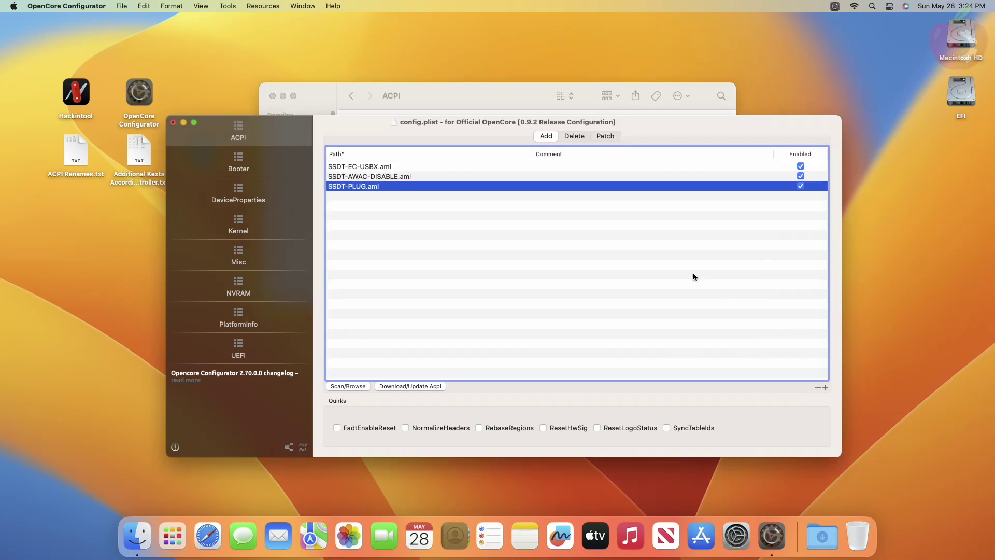
click(362, 167)
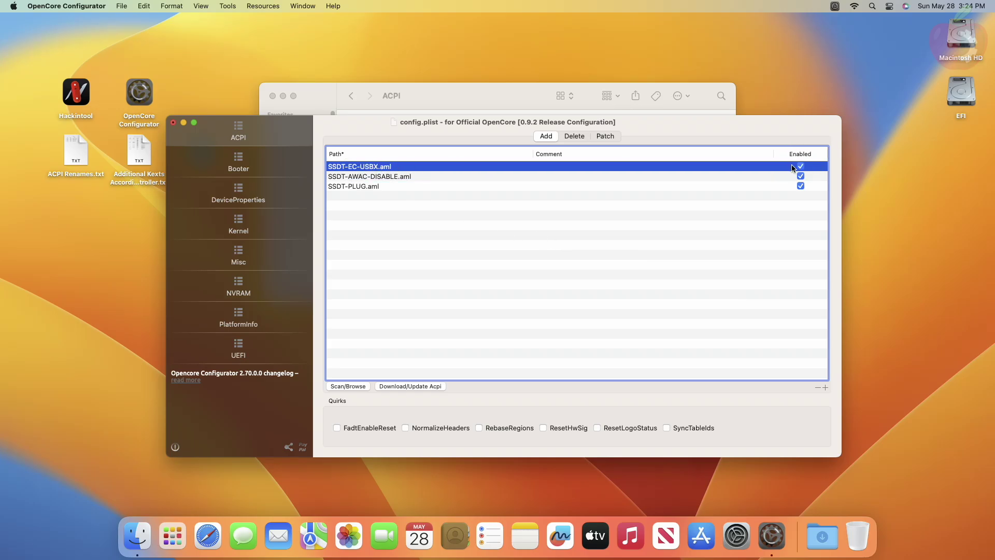
- Review the ACPI patch list against the renames in ACPI Renames.txt, and quit TextEdit
click(605, 136)
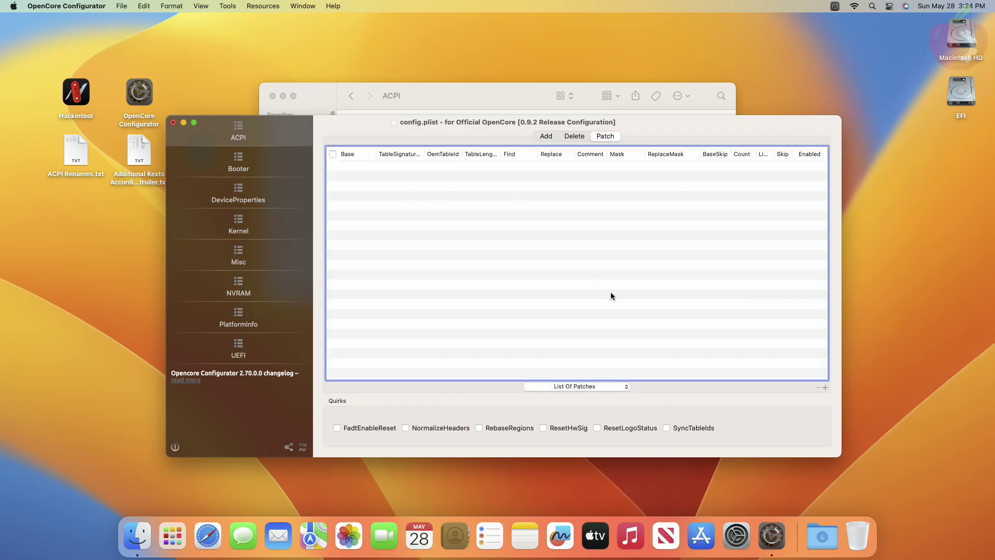
double_click(81, 150)
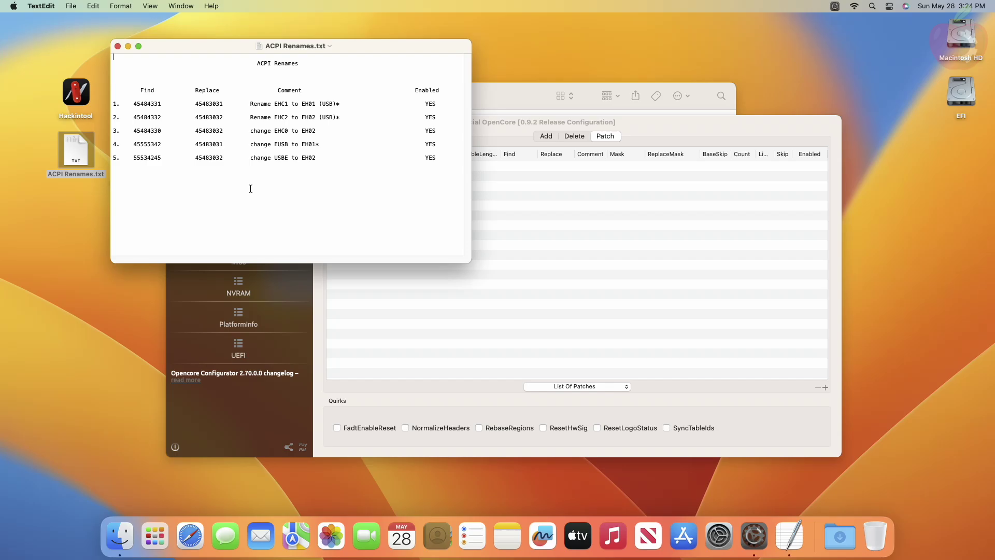
click(41, 6)
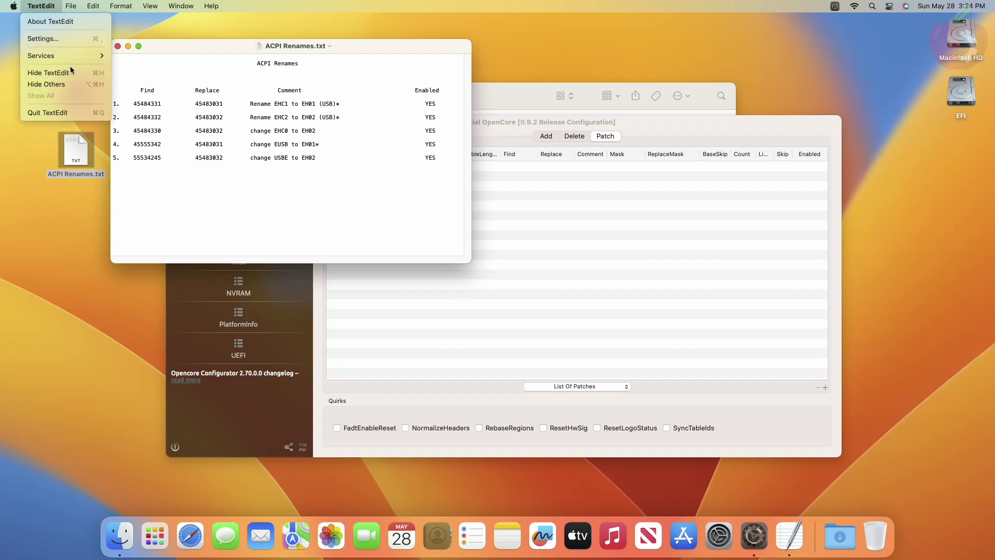
click(74, 117)
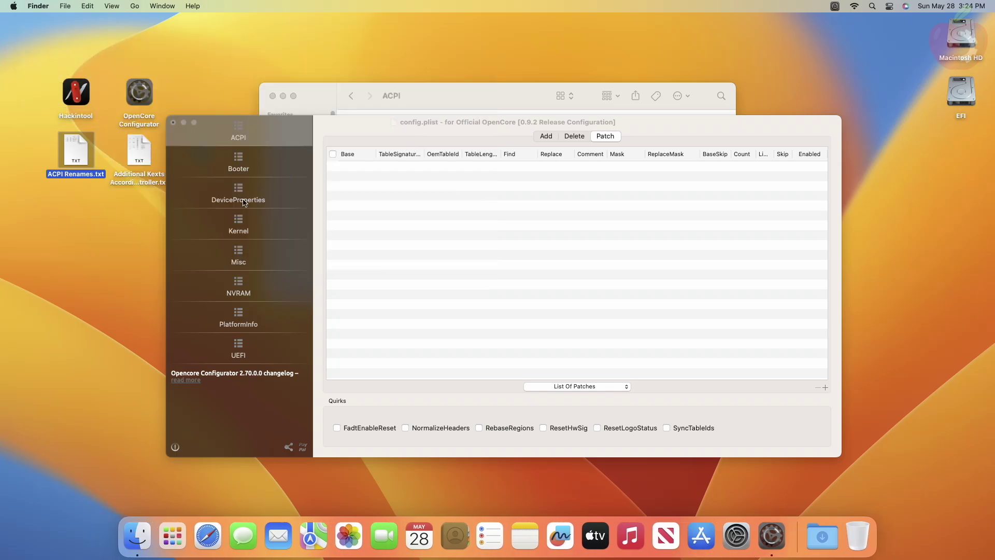
- Add USBInjectAll.kext and XHCI-unsupported.kext from the OC Kexts folder to the Kernel Add list and check both entries
click(249, 233)
click(250, 233)
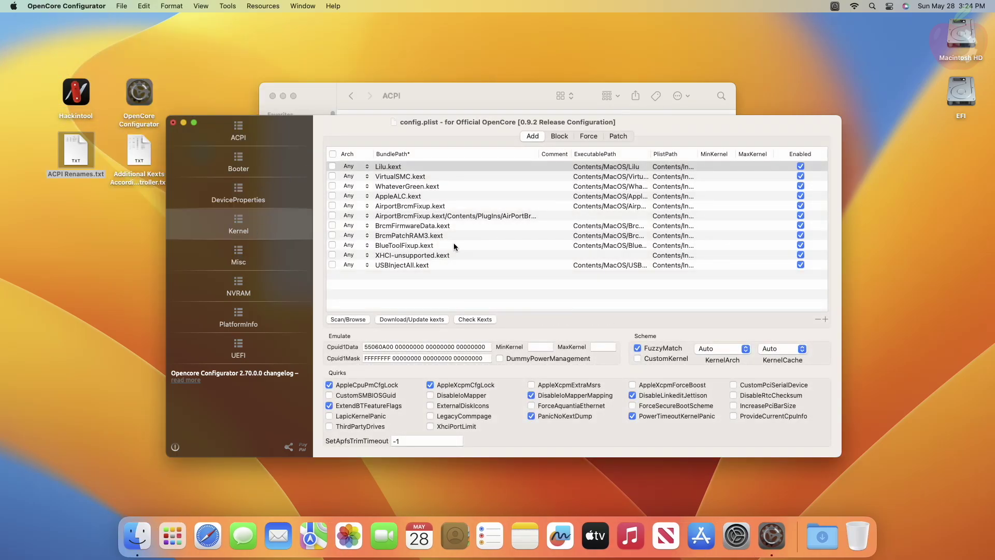
click(497, 101)
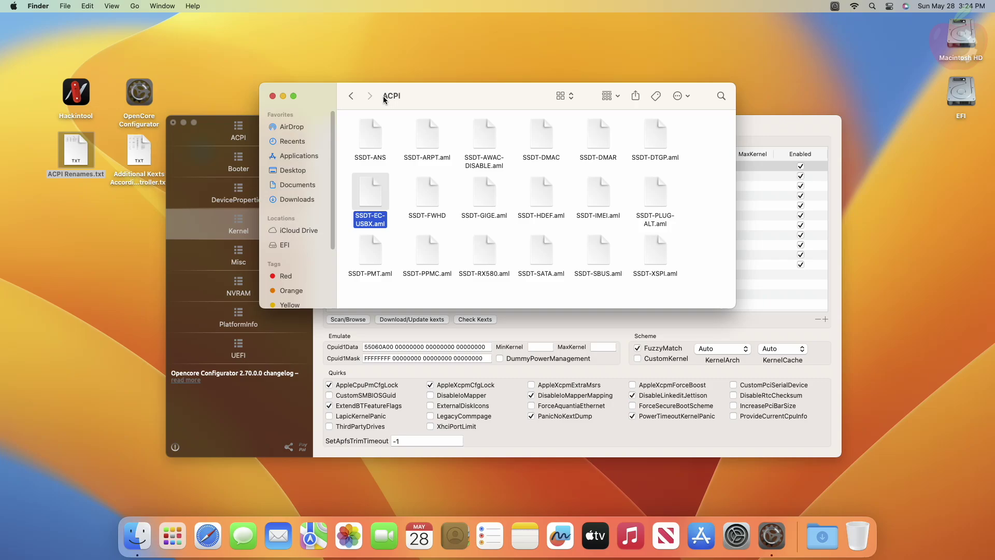
click(351, 96)
double_click(544, 134)
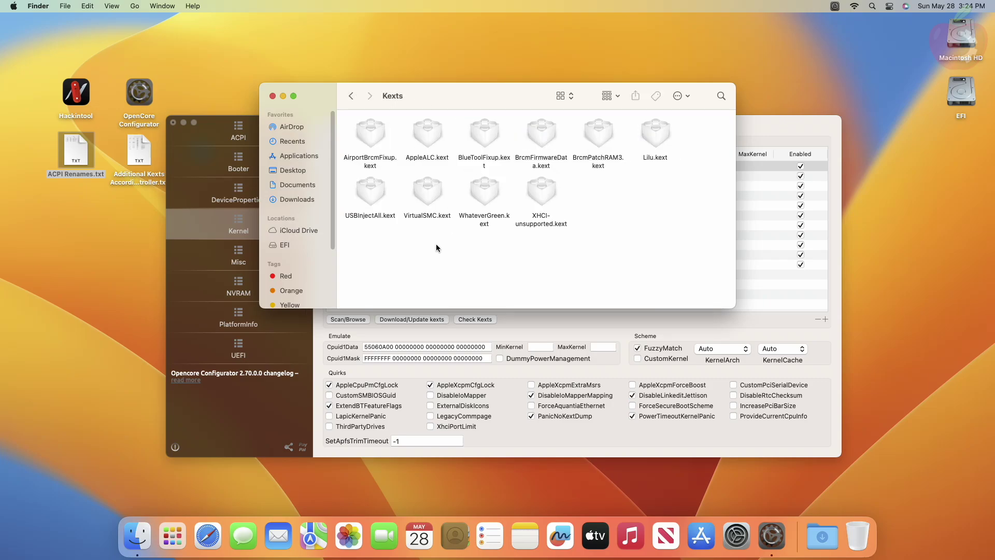
click(360, 196)
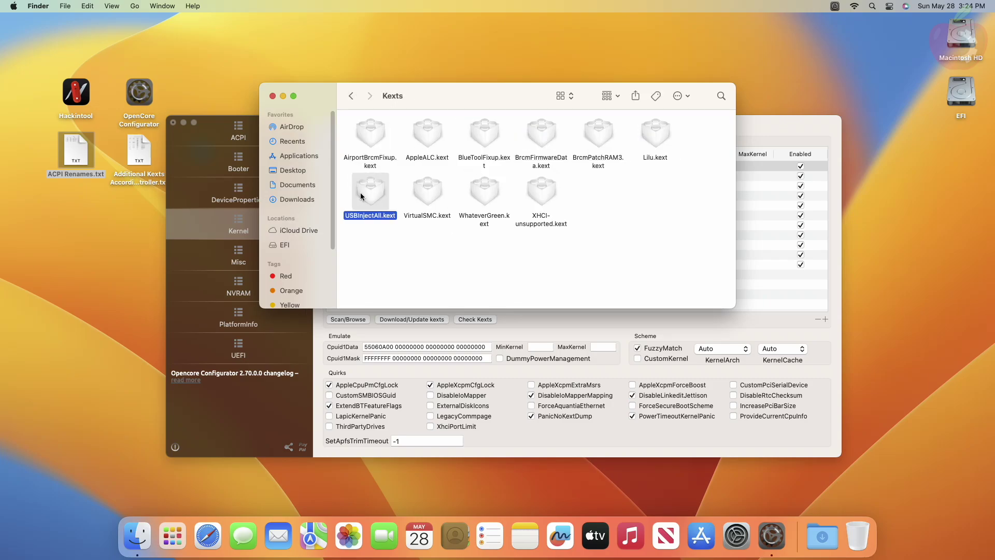
super+click(542, 195)
drag(542, 196, 778, 282)
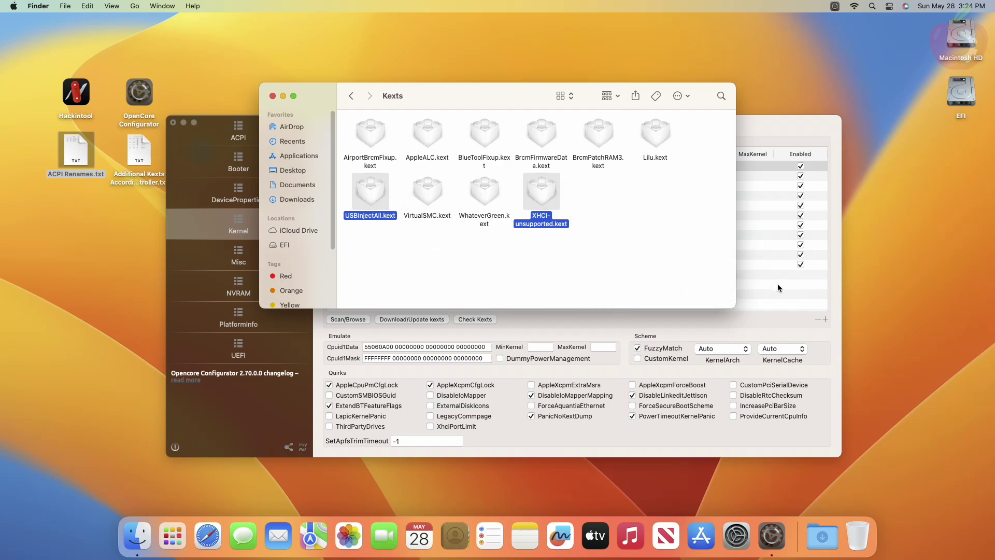
click(777, 284)
click(436, 256)
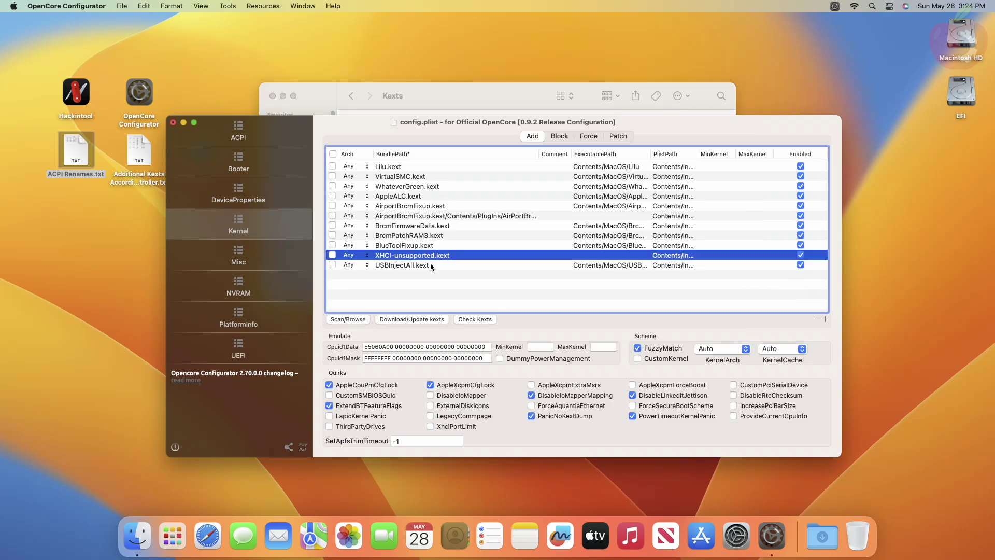
shift+click(433, 266)
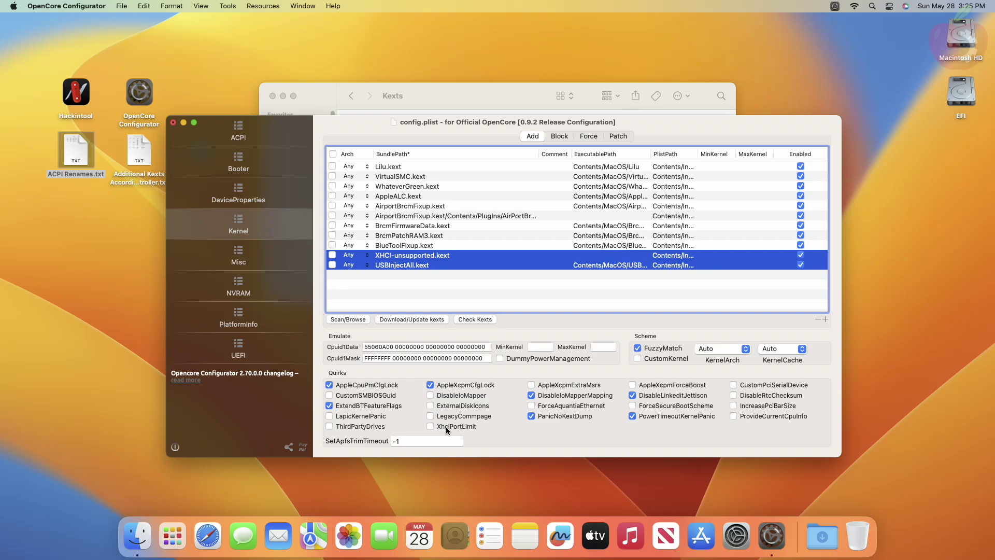
- Examine the SMBIOS settings in PlatformInfo and browse the available Mac models, keeping iMac20,2
click(249, 321)
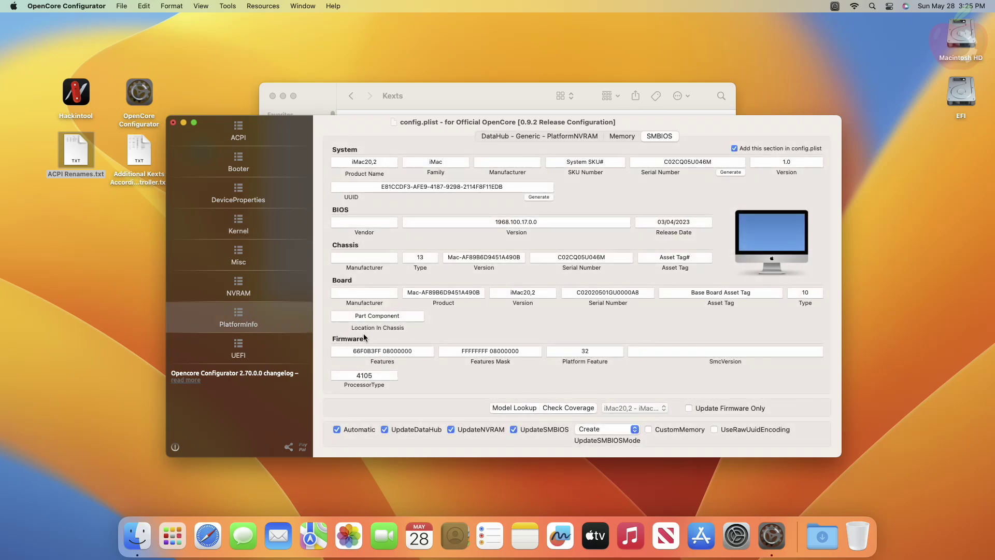
click(651, 409)
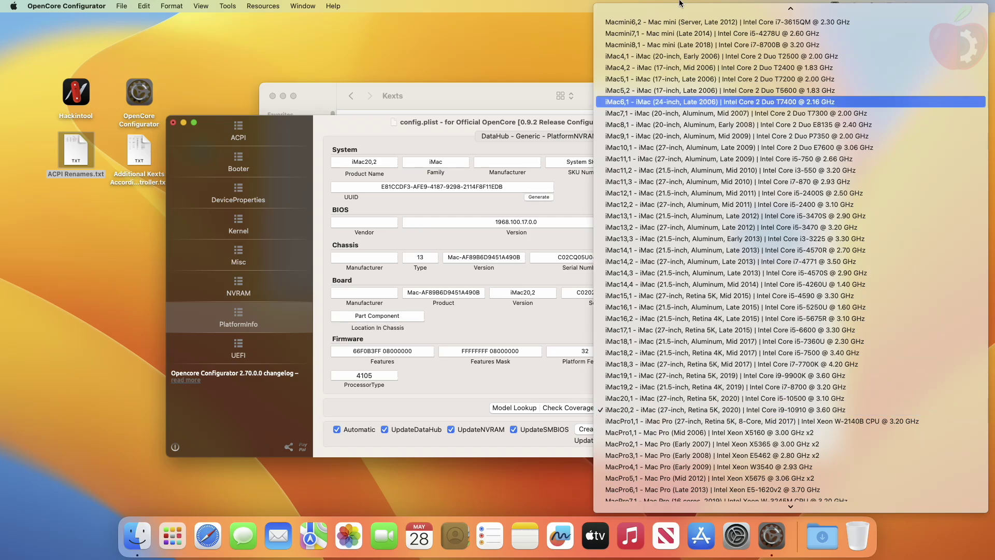
mouse_move(685, 3)
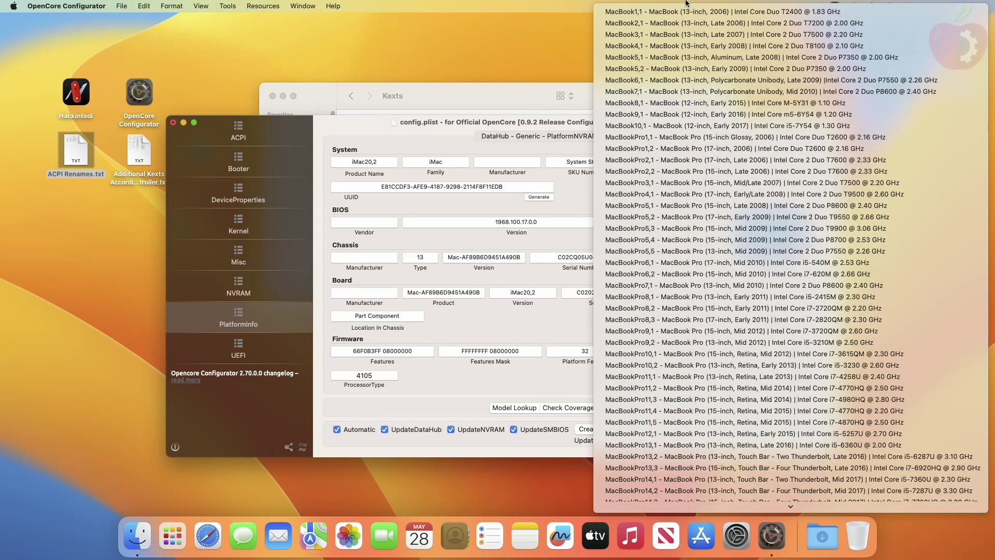
mouse_move(779, 539)
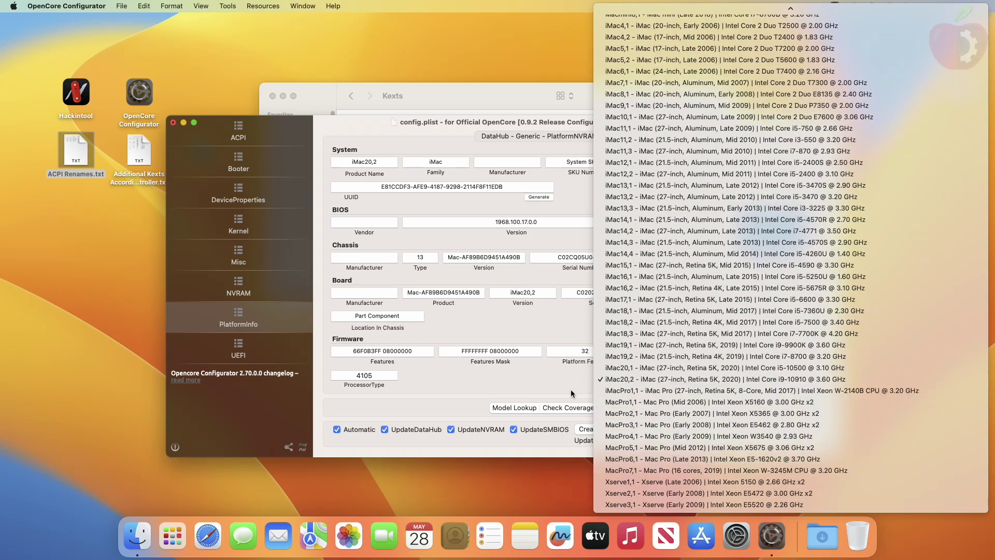
click(423, 394)
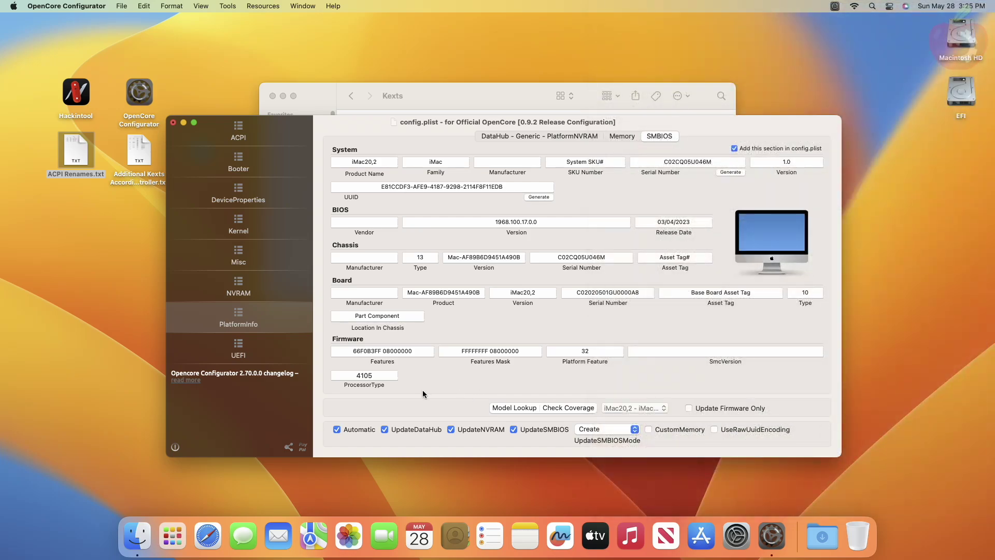
- Check that ReleaseUsbOwnership is enabled in the UEFI quirks, and close config.plist with its changes saved
click(246, 361)
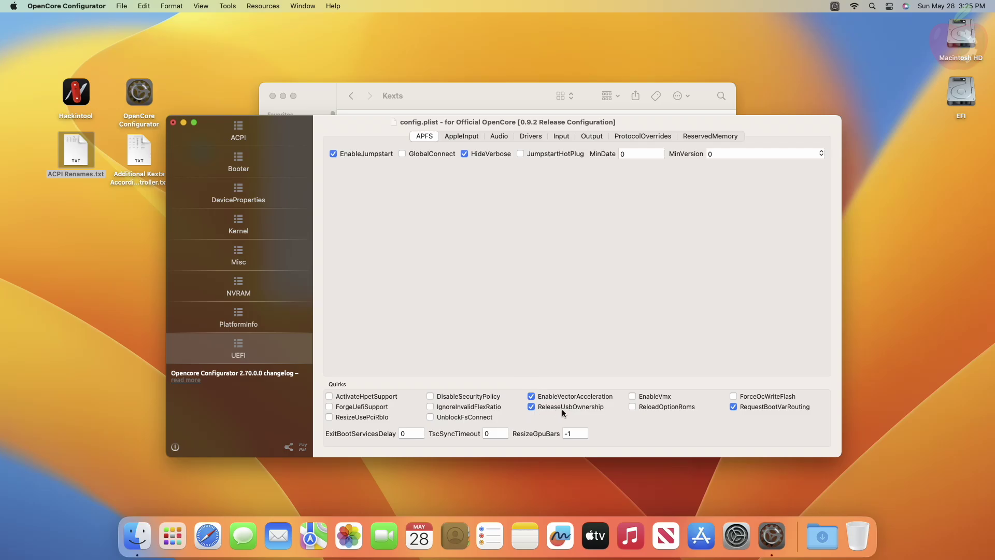
click(541, 407)
click(542, 410)
click(173, 122)
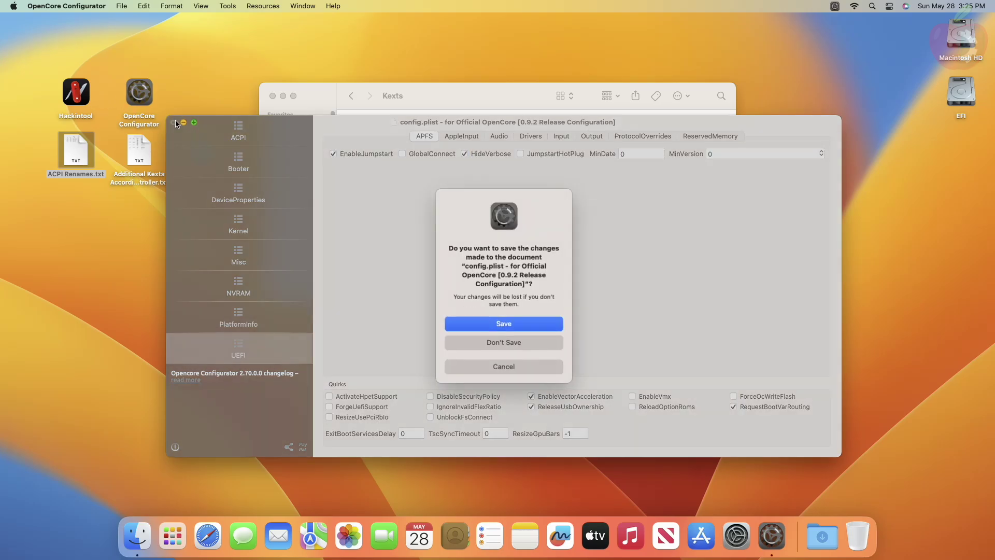
click(480, 324)
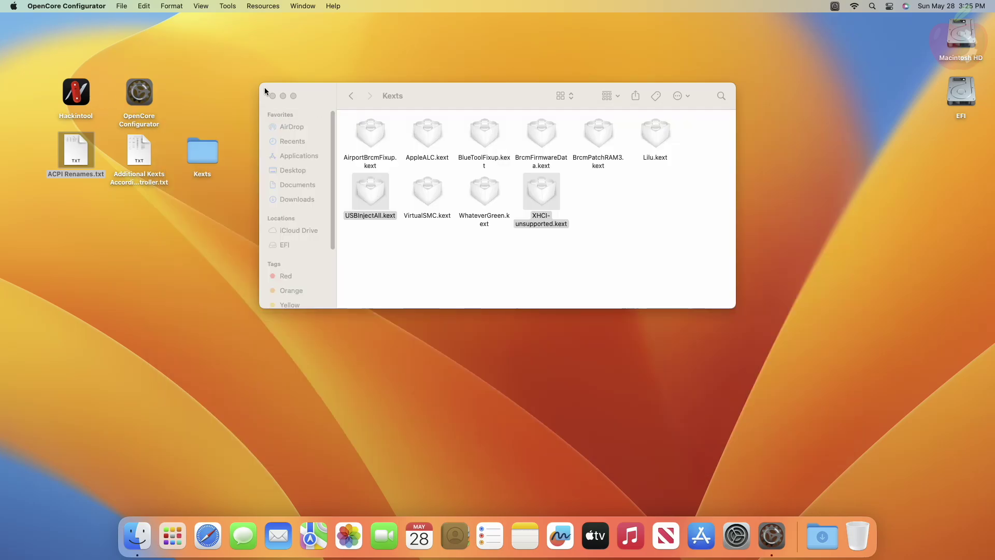
- Close the Kexts folder window and clean up the desktop icons
click(274, 97)
right_click(468, 117)
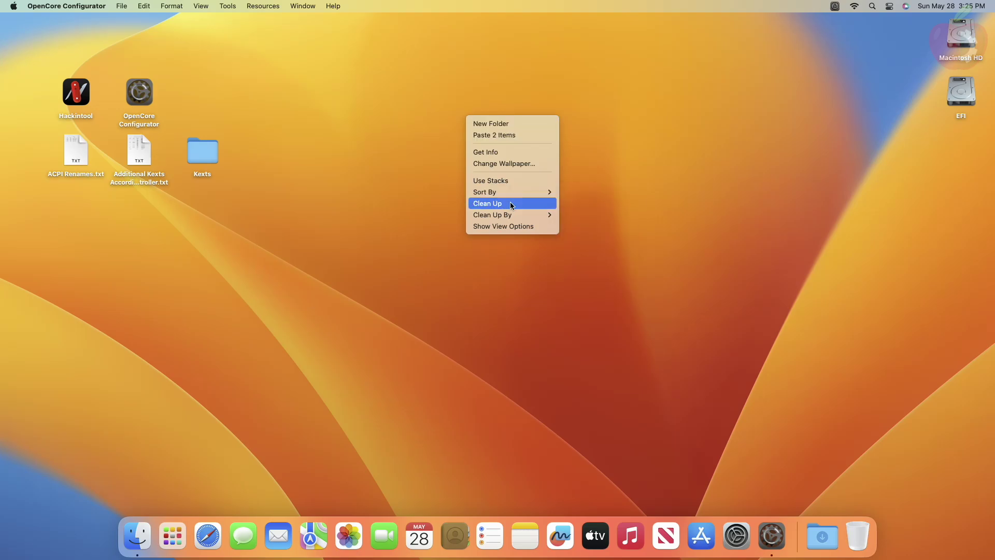
click(550, 199)
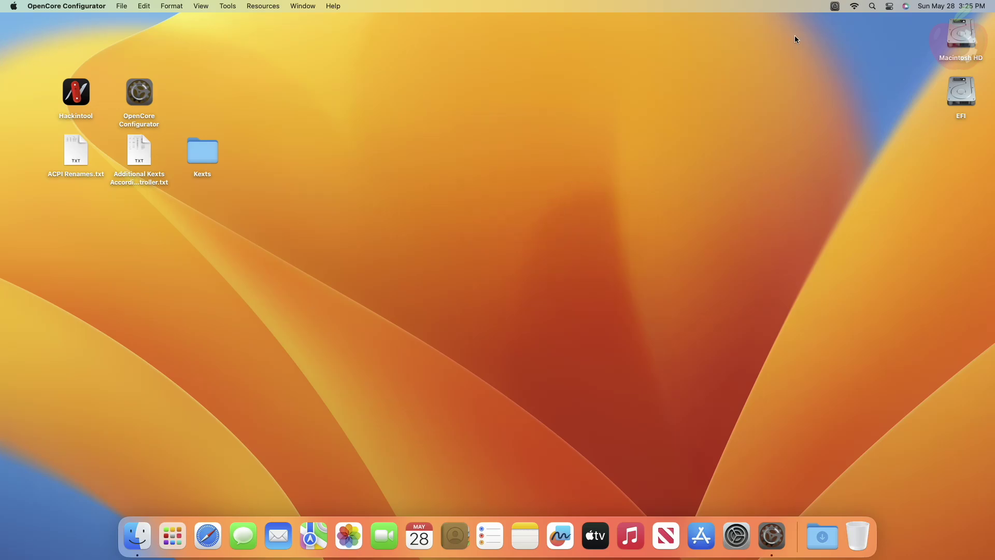
- Unmount the EFI partition on disk0s1 and quit OpenCore Configurator
click(835, 5)
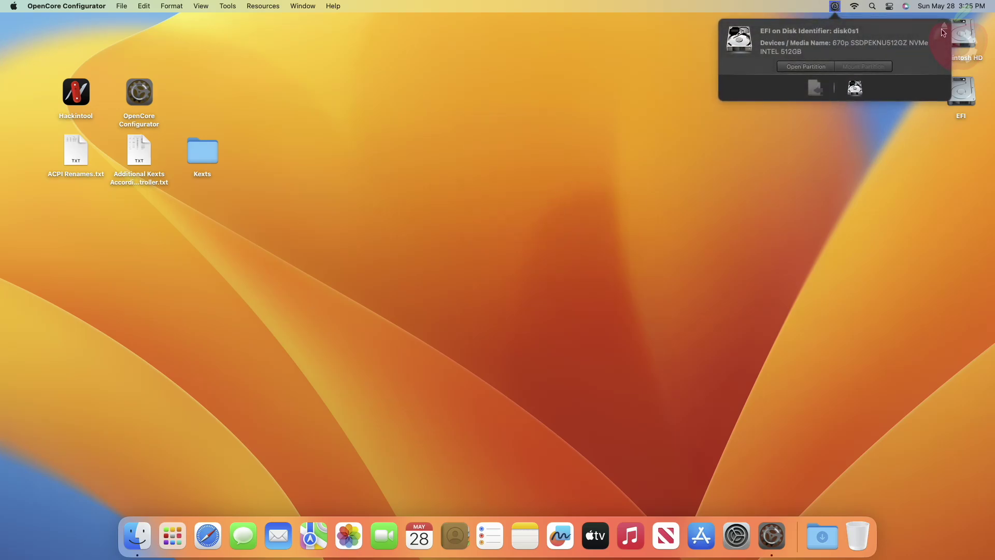
click(837, 6)
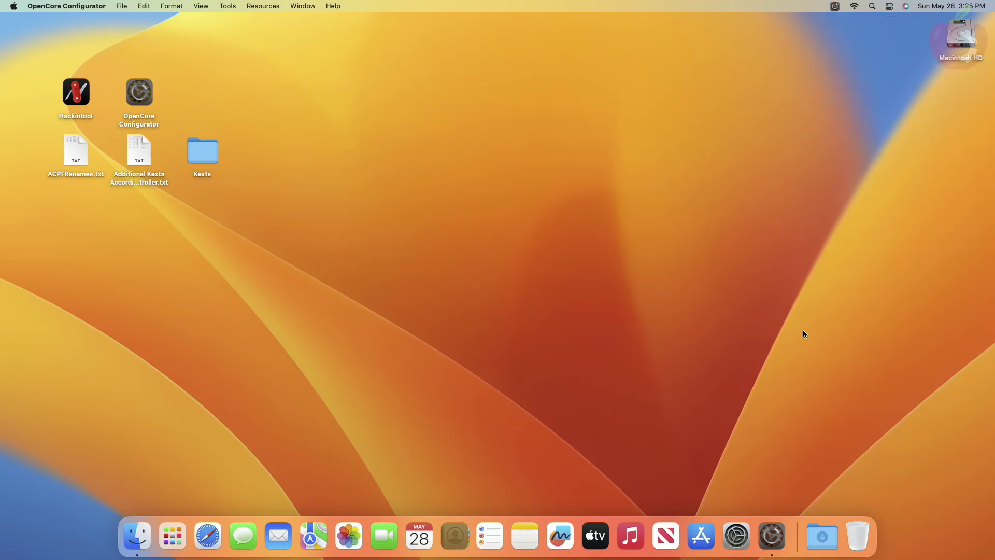
right_click(769, 556)
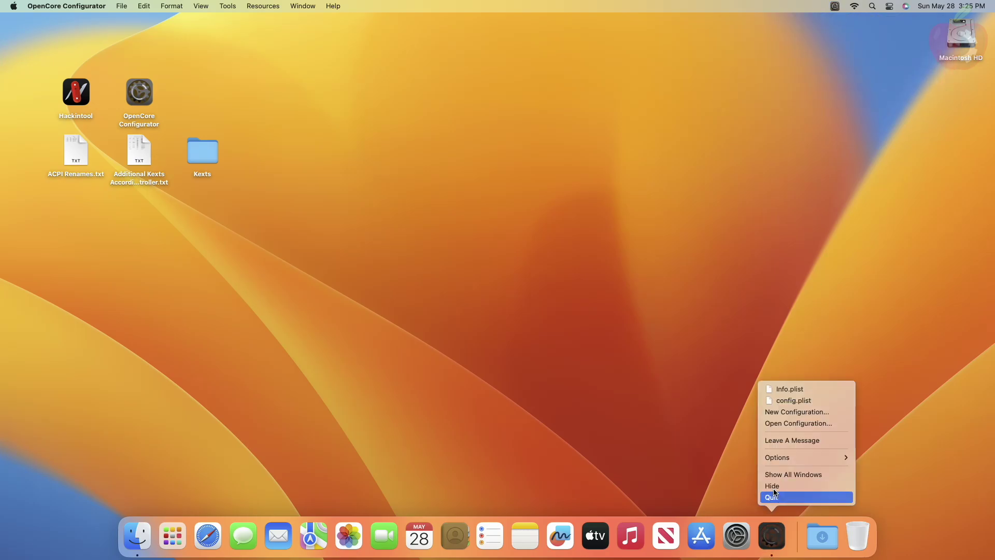
click(775, 494)
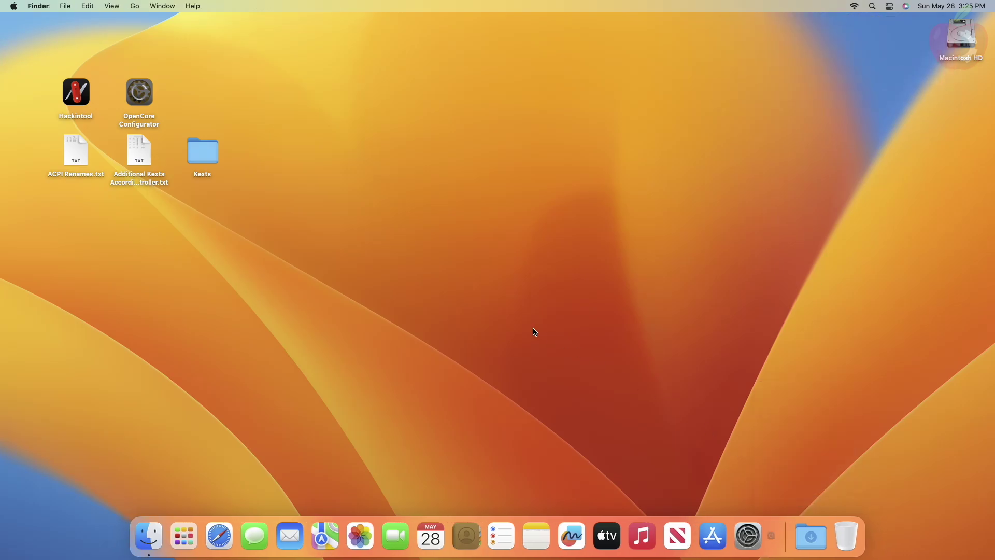
- Restart the computer and confirm the restart prompt
click(2, 3)
click(32, 112)
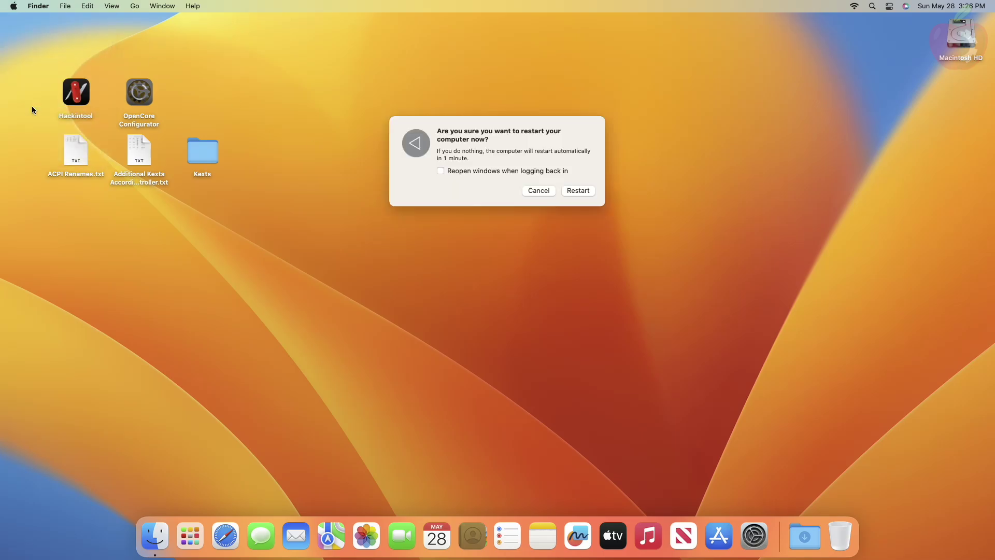
key(Return)
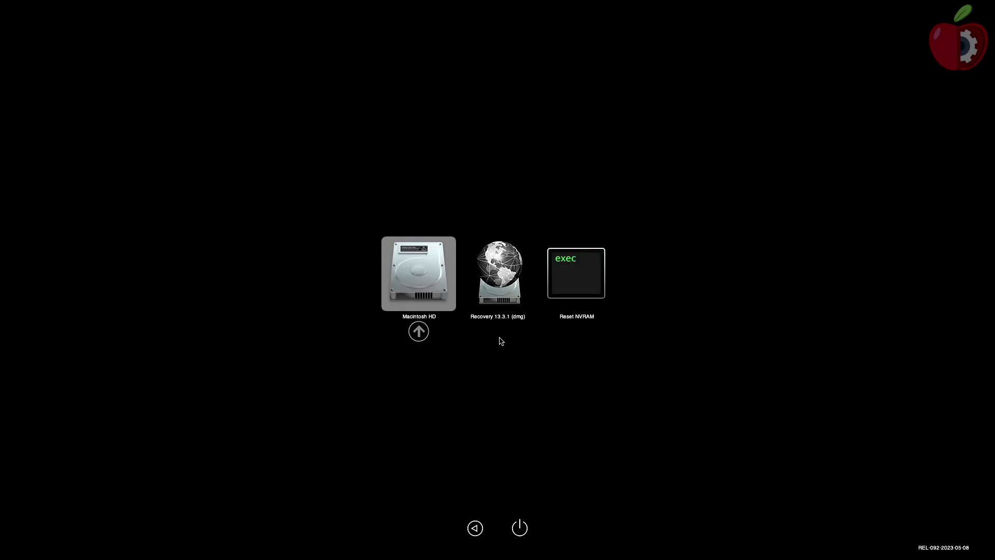
- Run Reset NVRAM from the OpenCore boot picker and boot into macOS from Macintosh HD
key(Right)
key(Right)
key(Return)
key(Return)
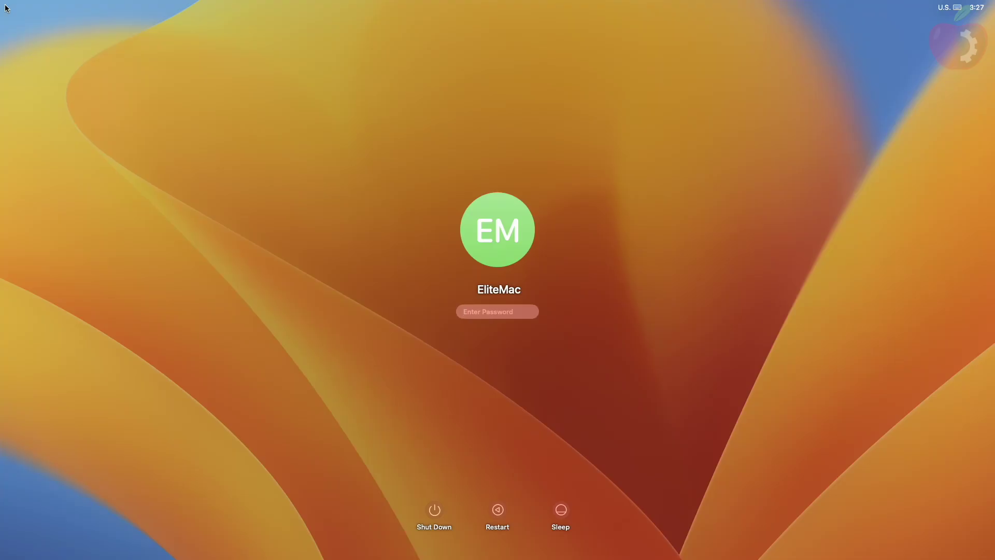
- Log in to macOS by entering the account password
text(a)
text(•)
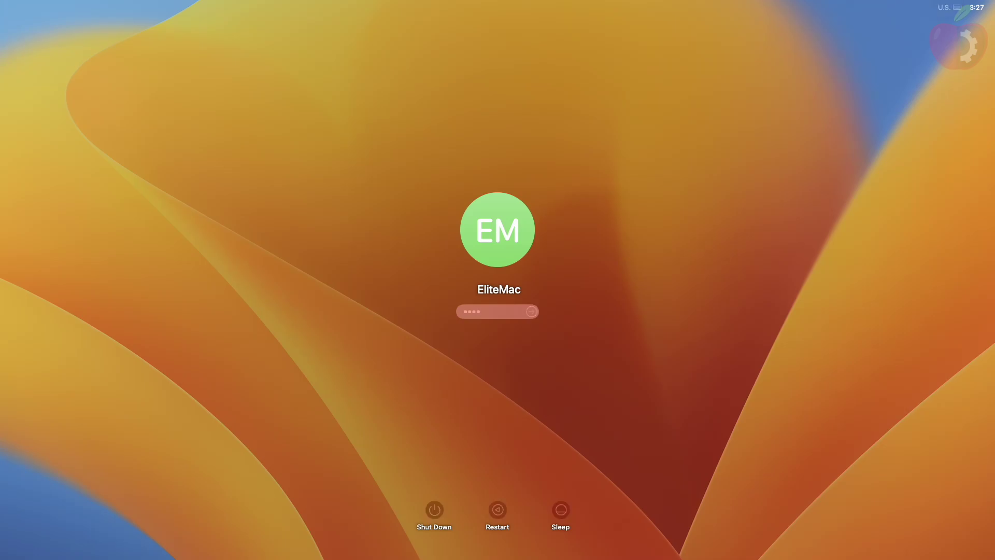
key(Return)
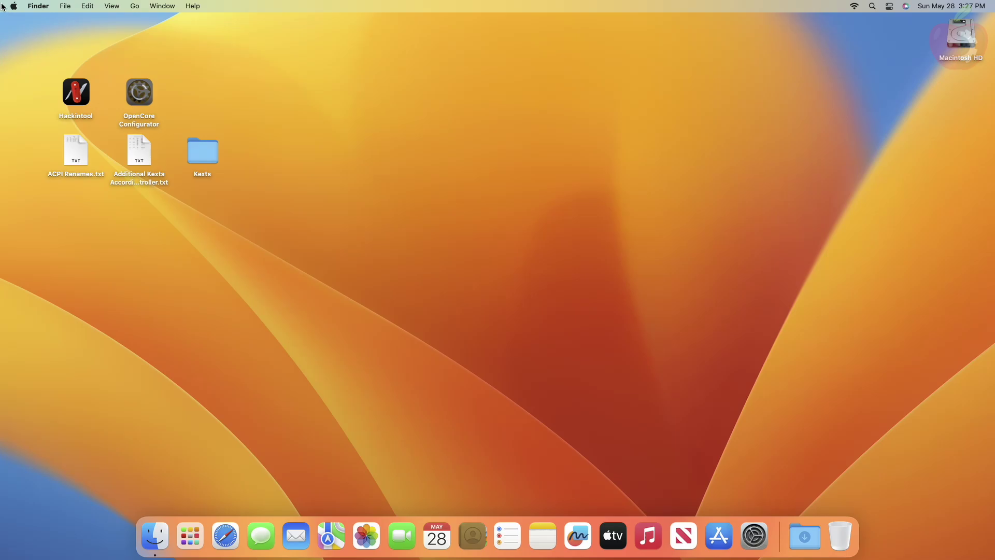
- Clean up the desktop icons and open Hackintool from the desktop
right_click(434, 107)
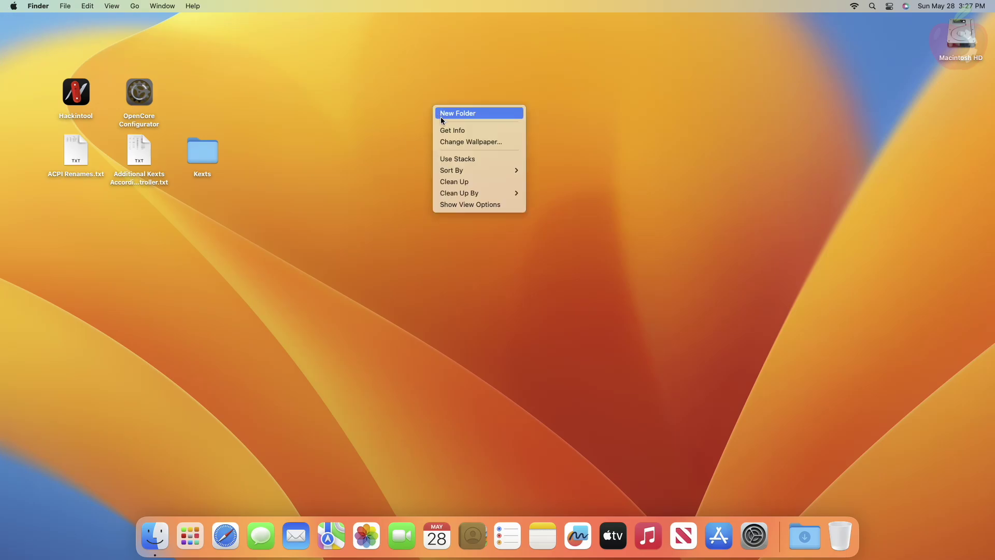
click(472, 182)
click(72, 89)
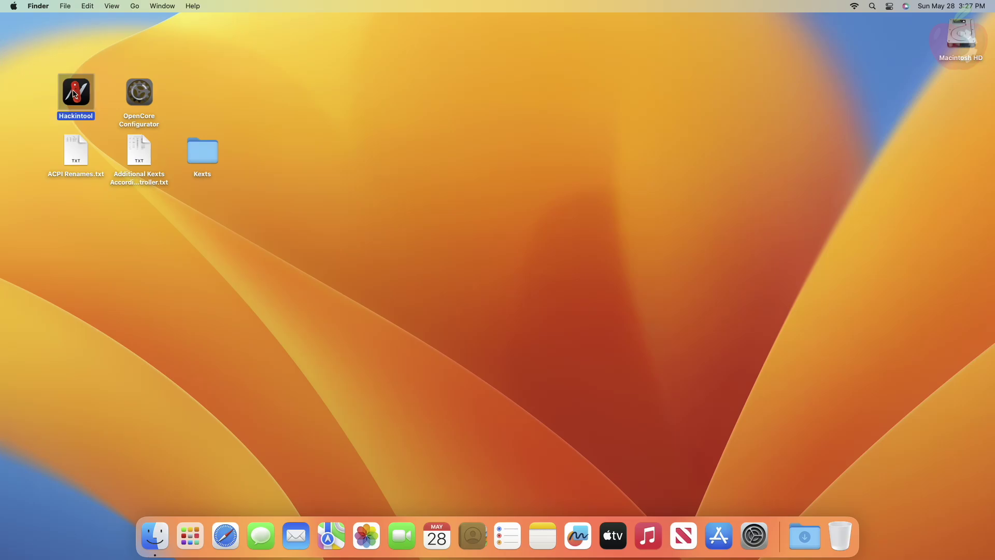
right_click(72, 88)
click(84, 95)
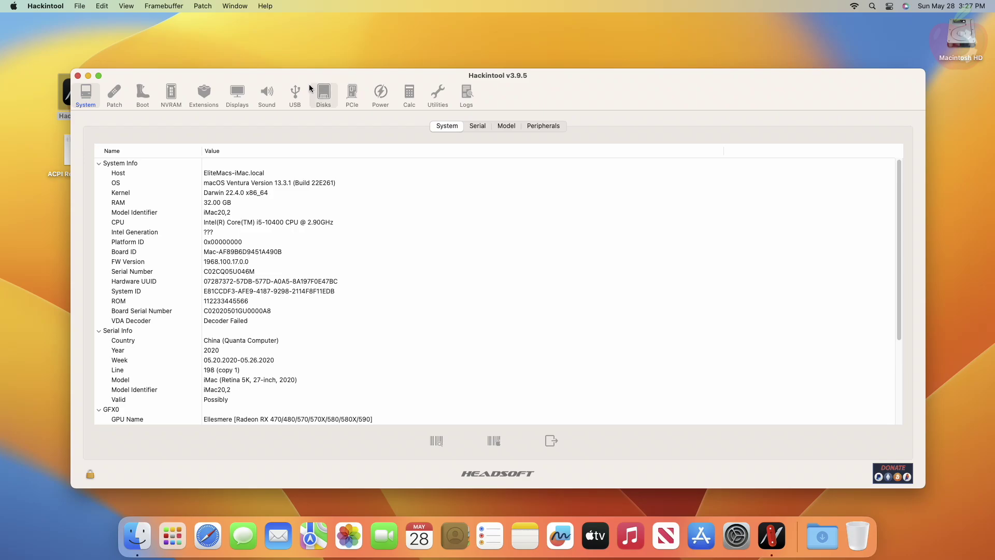
- Clear and refresh the USB port list in Hackintool to examine the detected ports, and quit Hackintool
click(295, 94)
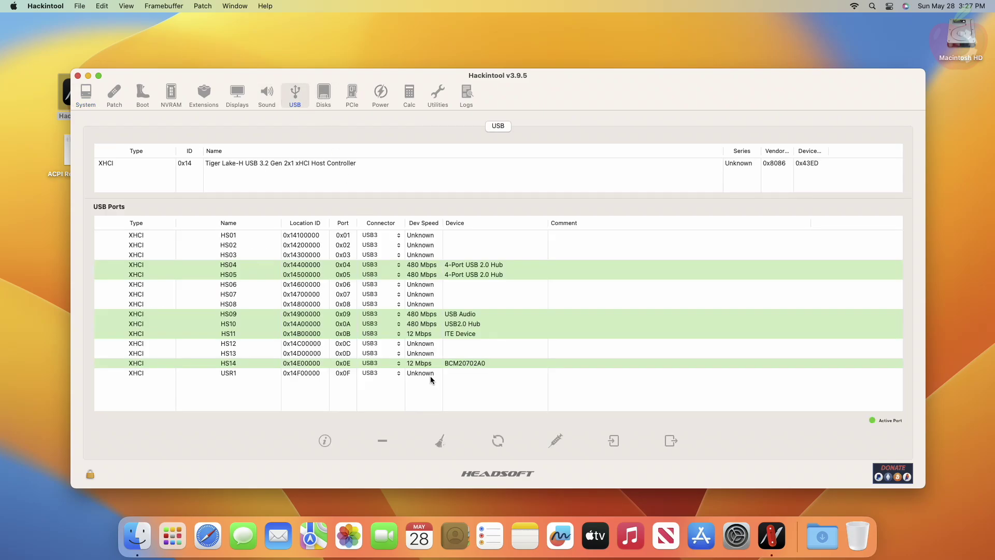
click(444, 439)
click(493, 440)
click(48, 6)
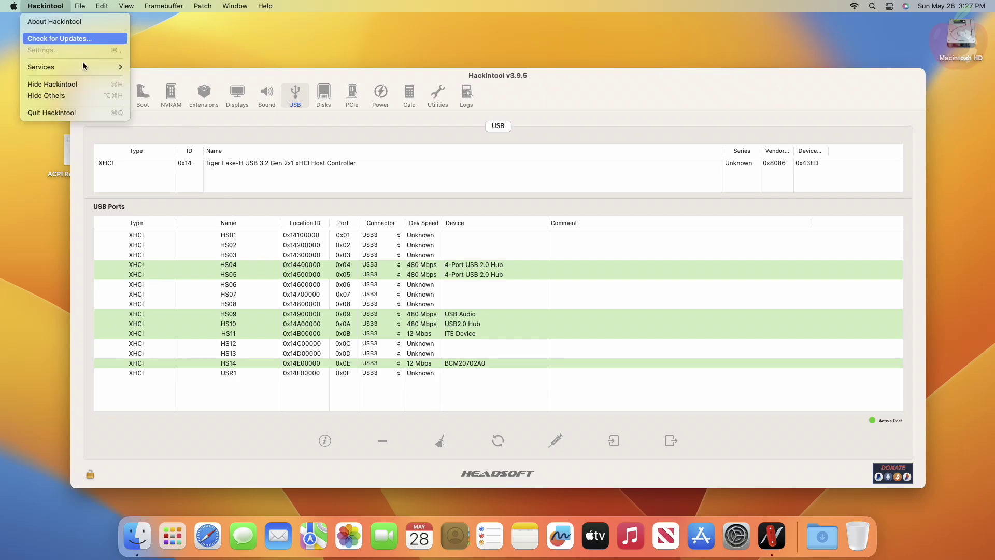
click(89, 113)
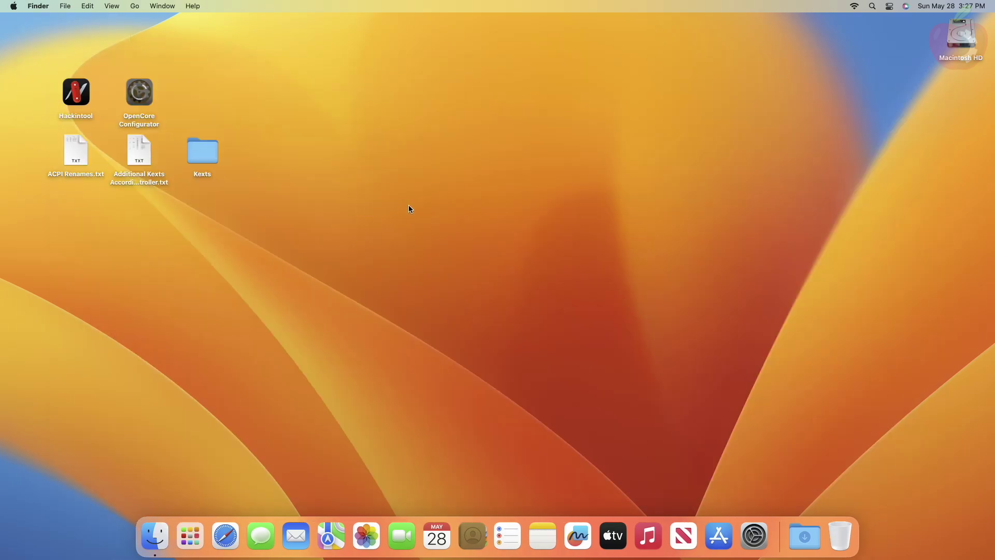